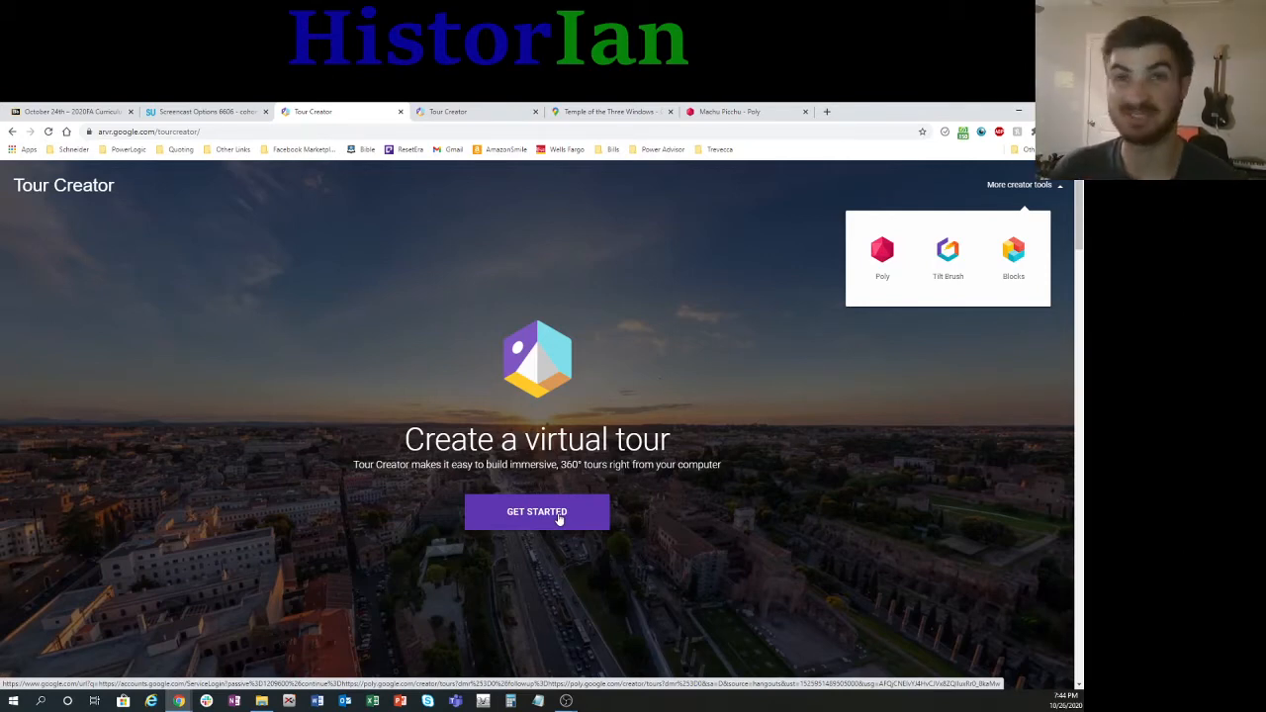
# Step: Start Tour Creator and look through the full gallery of template tours
pyautogui.click(559, 519)
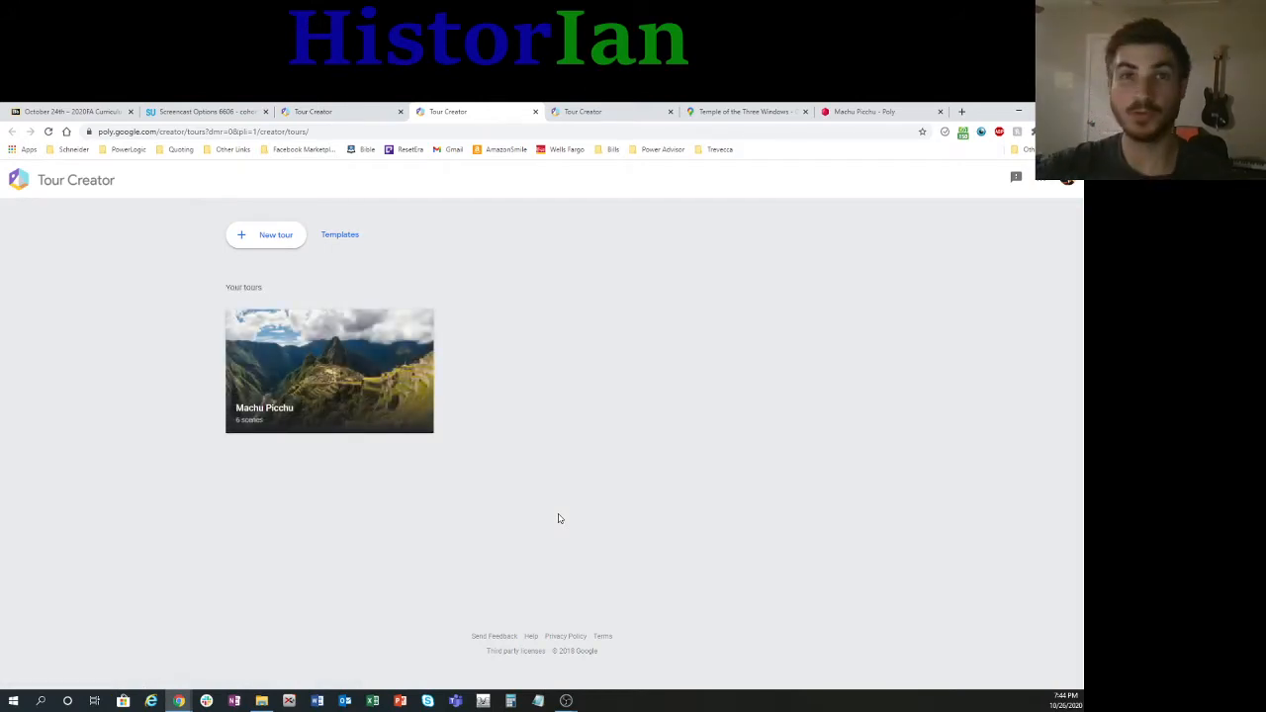
pyautogui.click(334, 238)
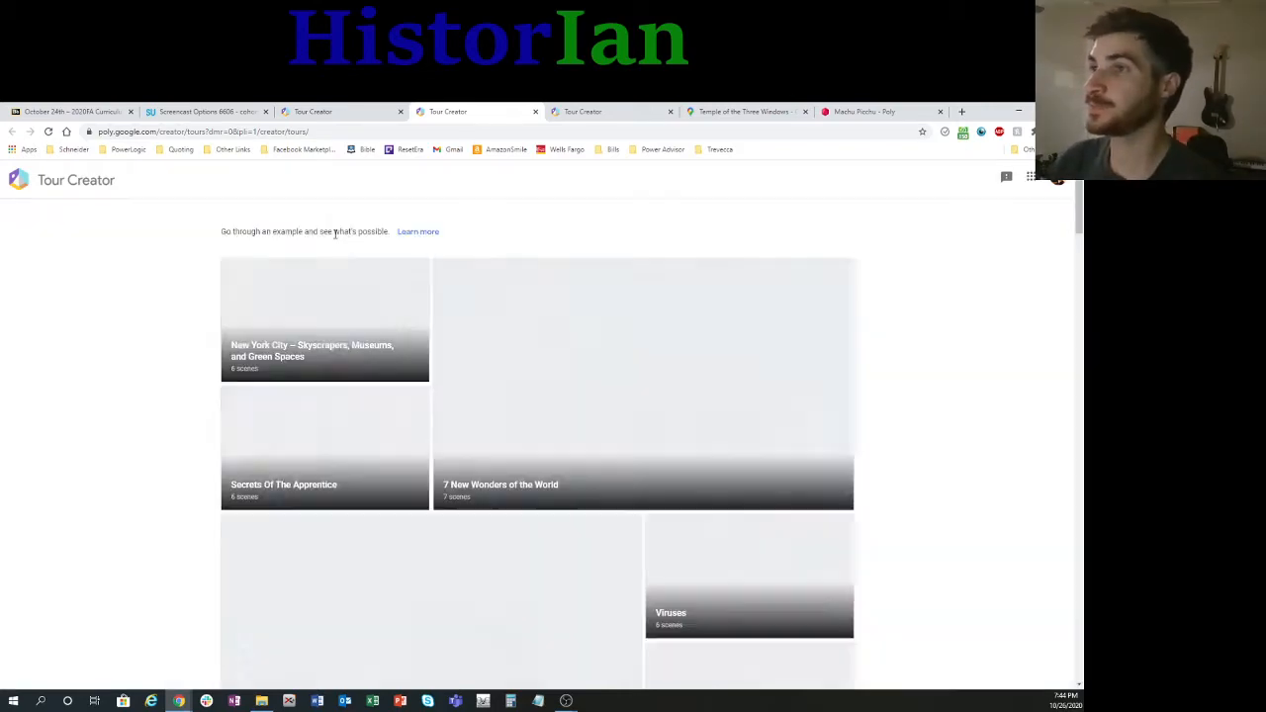
pyautogui.scroll(-2, 992, 263)
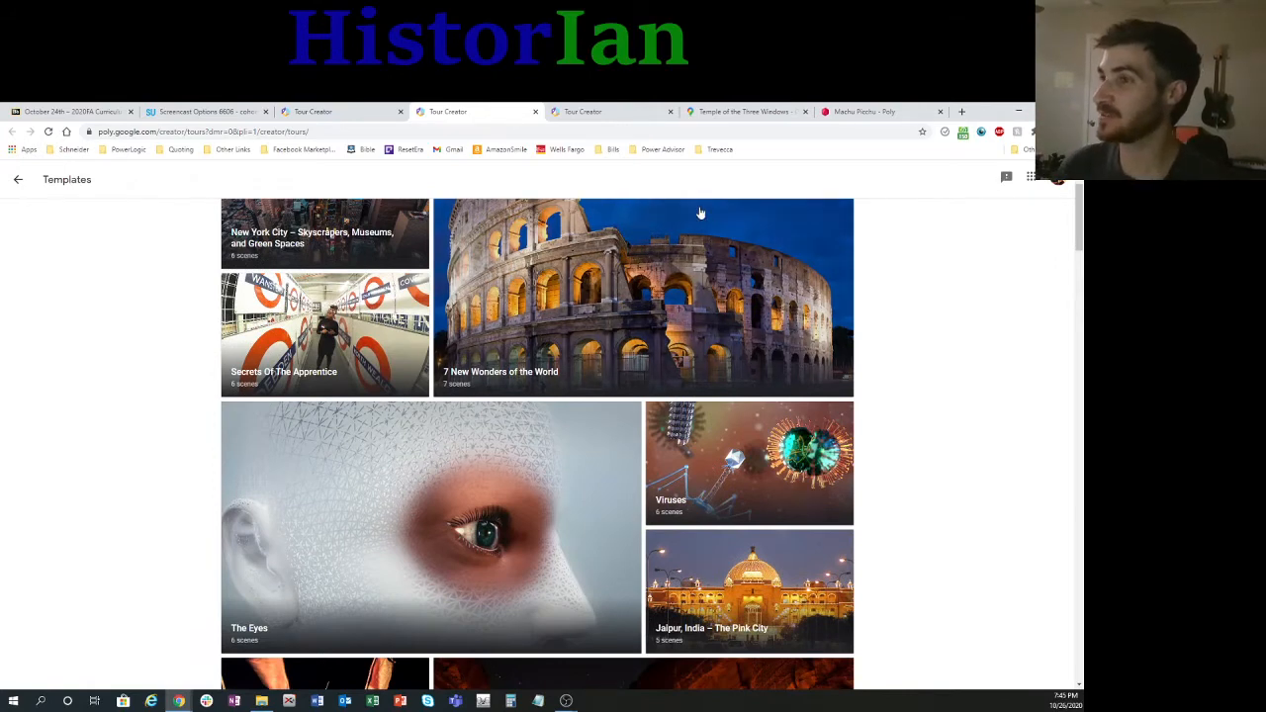
pyautogui.scroll(-3, 627, 331)
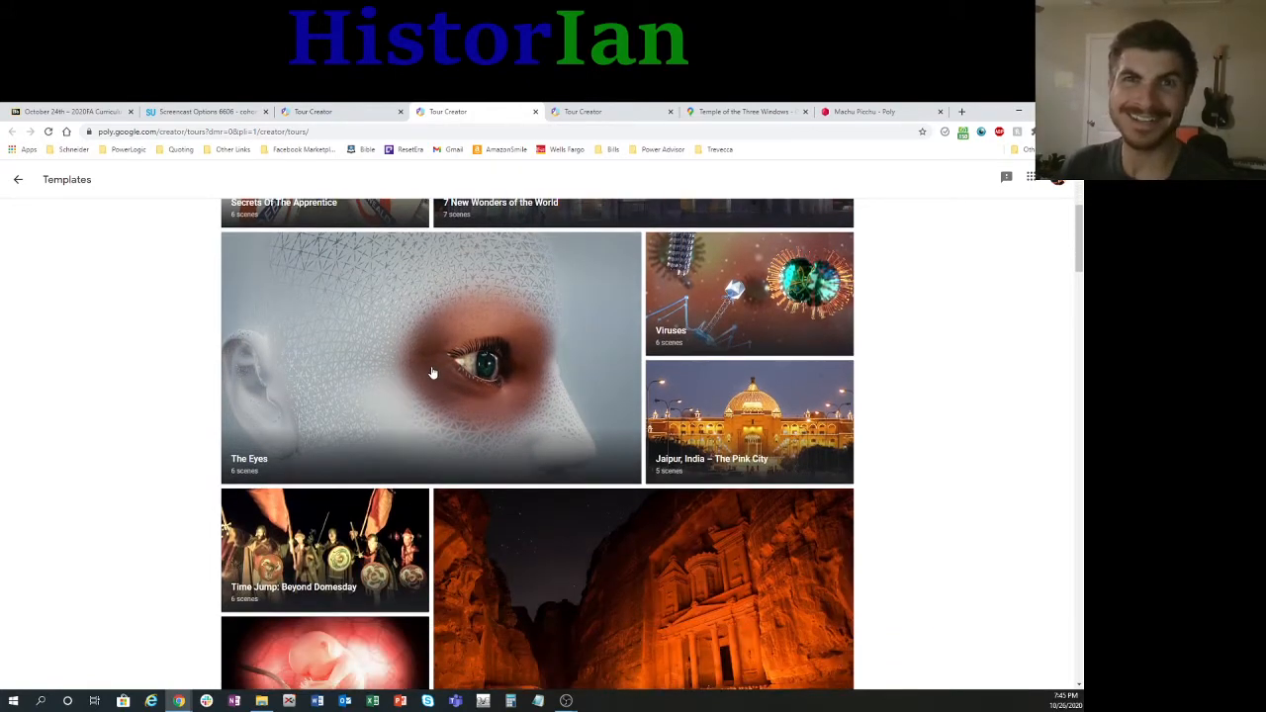
pyautogui.scroll(-5, 435, 371)
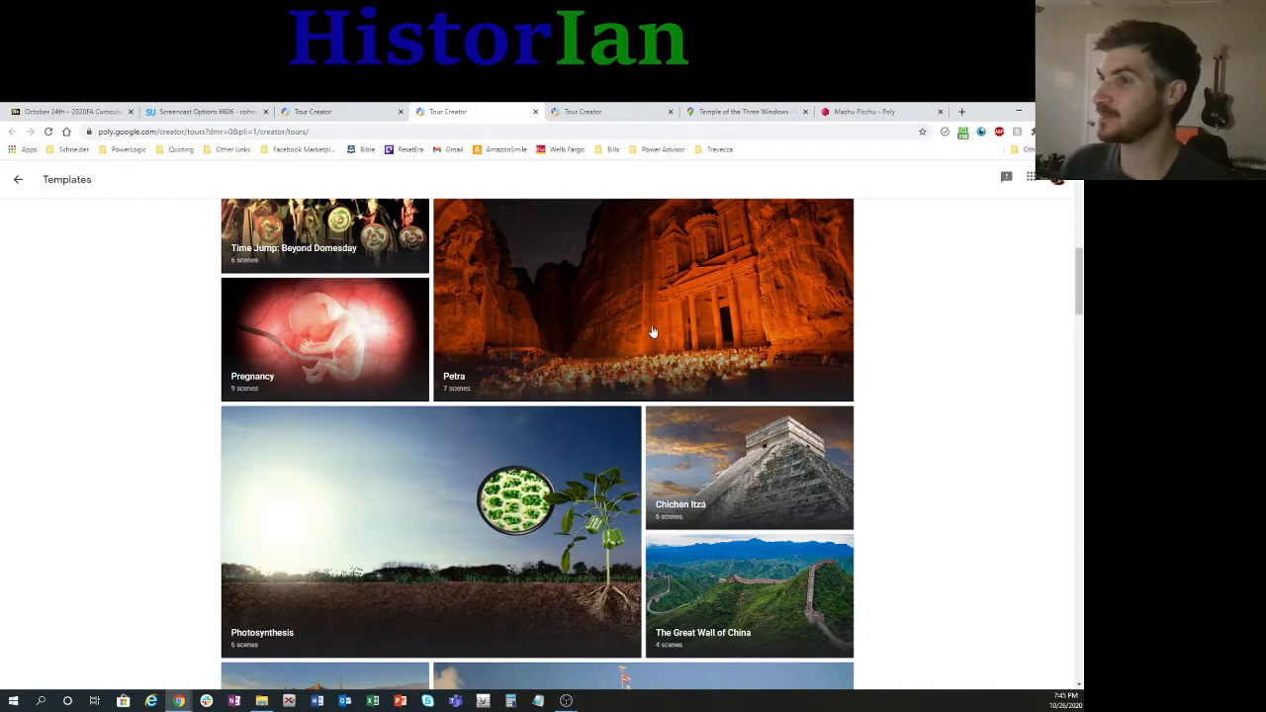
pyautogui.scroll(-1, 542, 465)
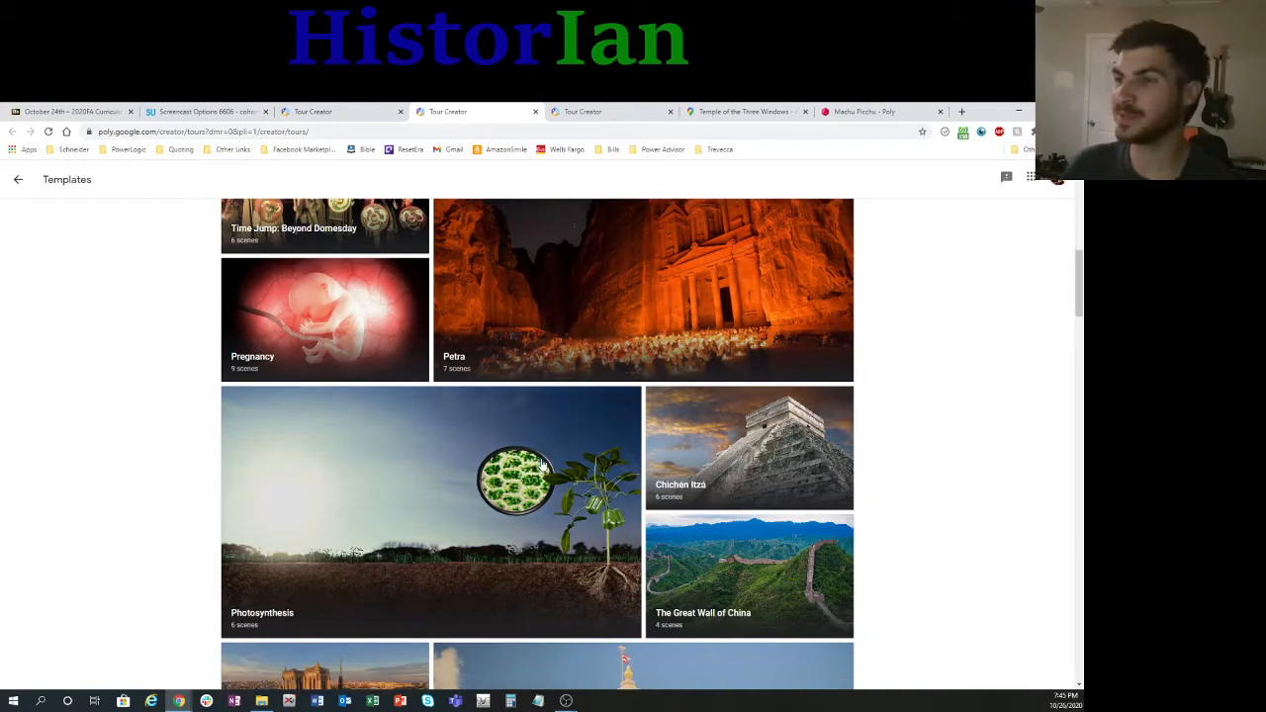
pyautogui.scroll(-1, 445, 469)
pyautogui.scroll(-4, 461, 433)
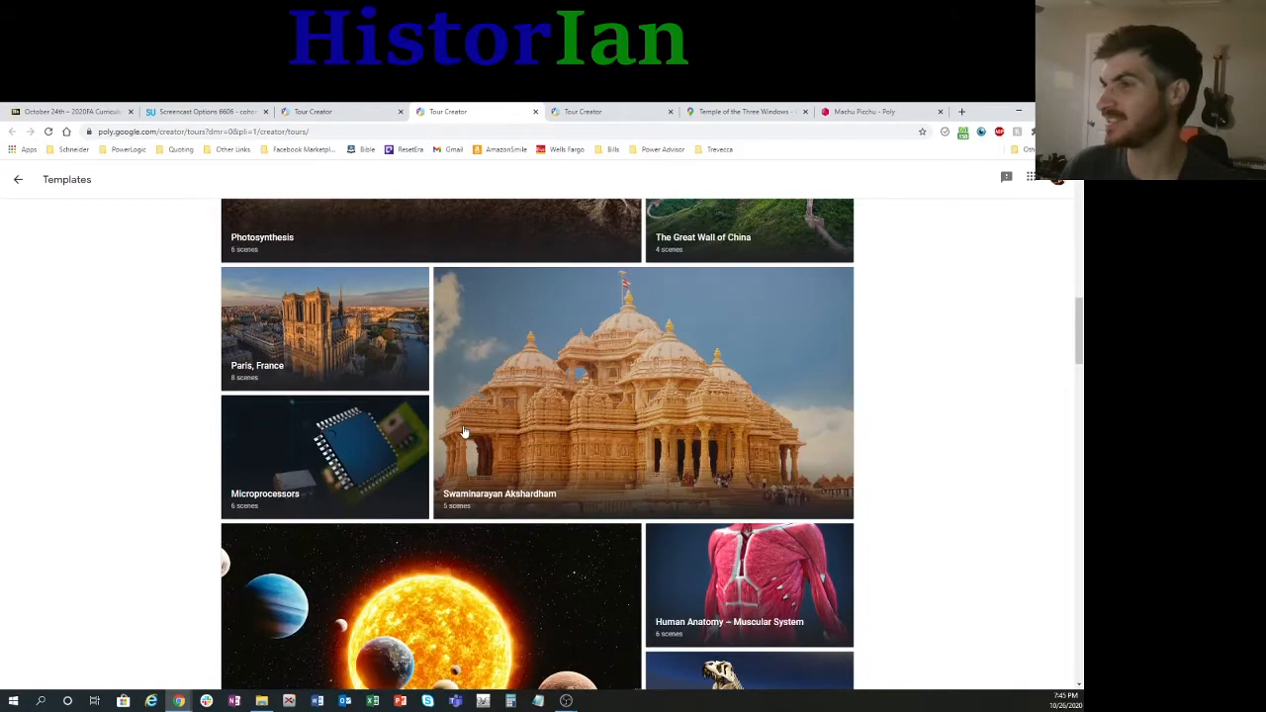
pyautogui.scroll(-3, 463, 432)
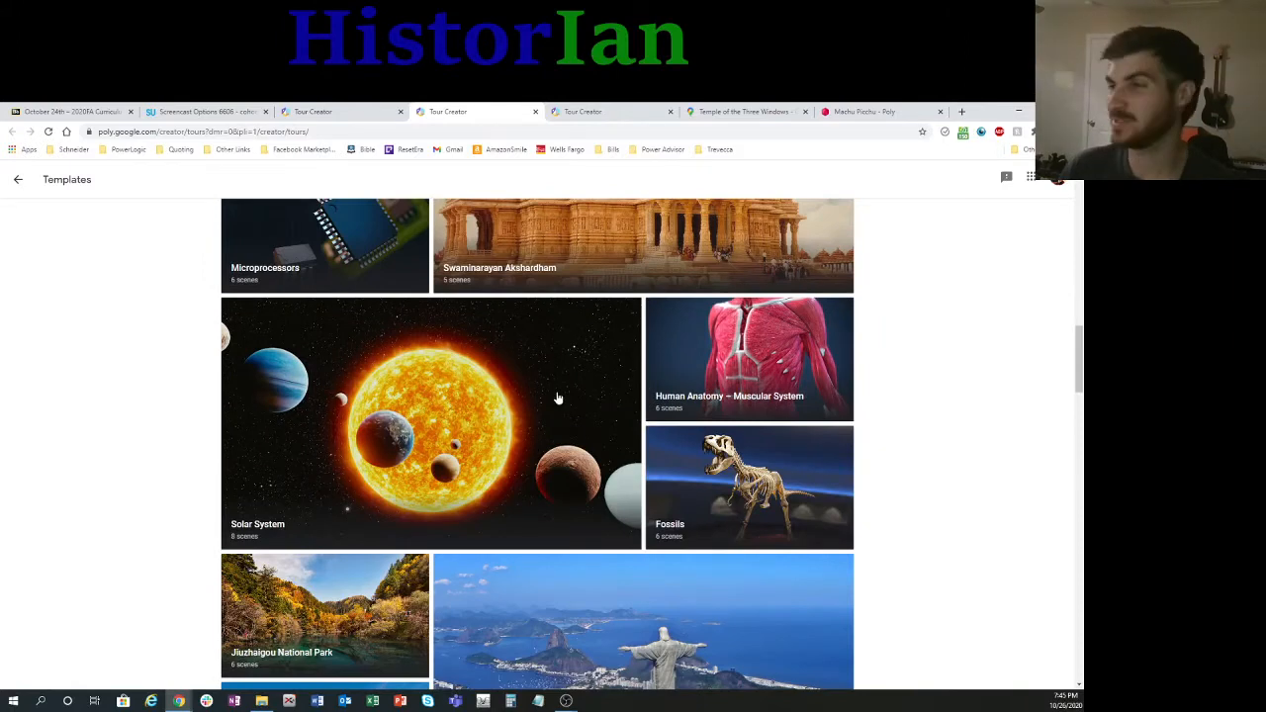
pyautogui.scroll(-3, 558, 397)
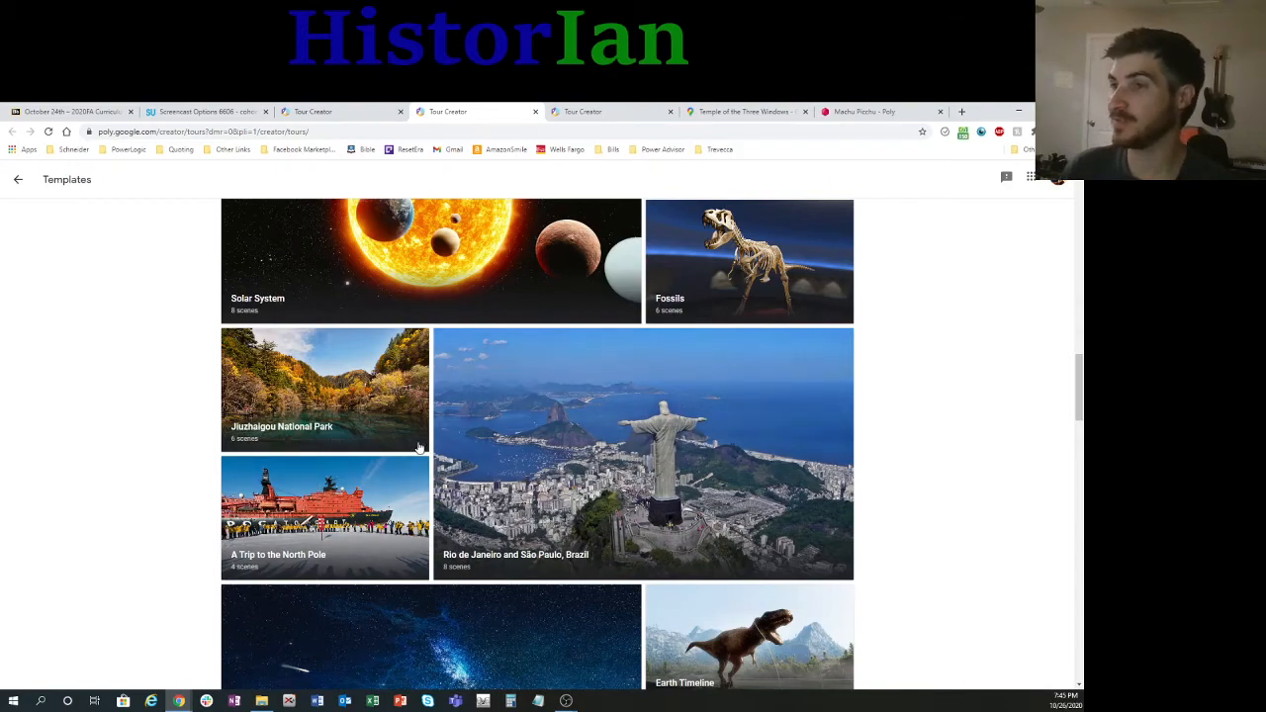
pyautogui.scroll(-3, 362, 436)
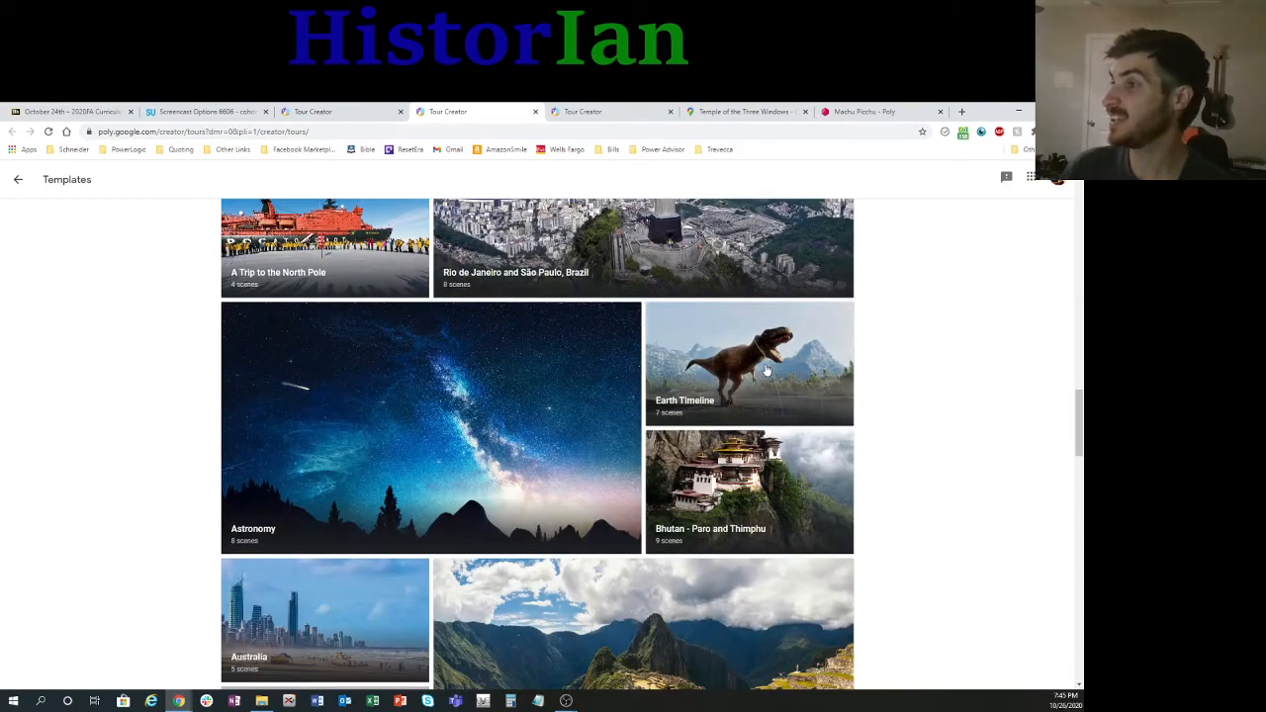
pyautogui.scroll(-8, 767, 371)
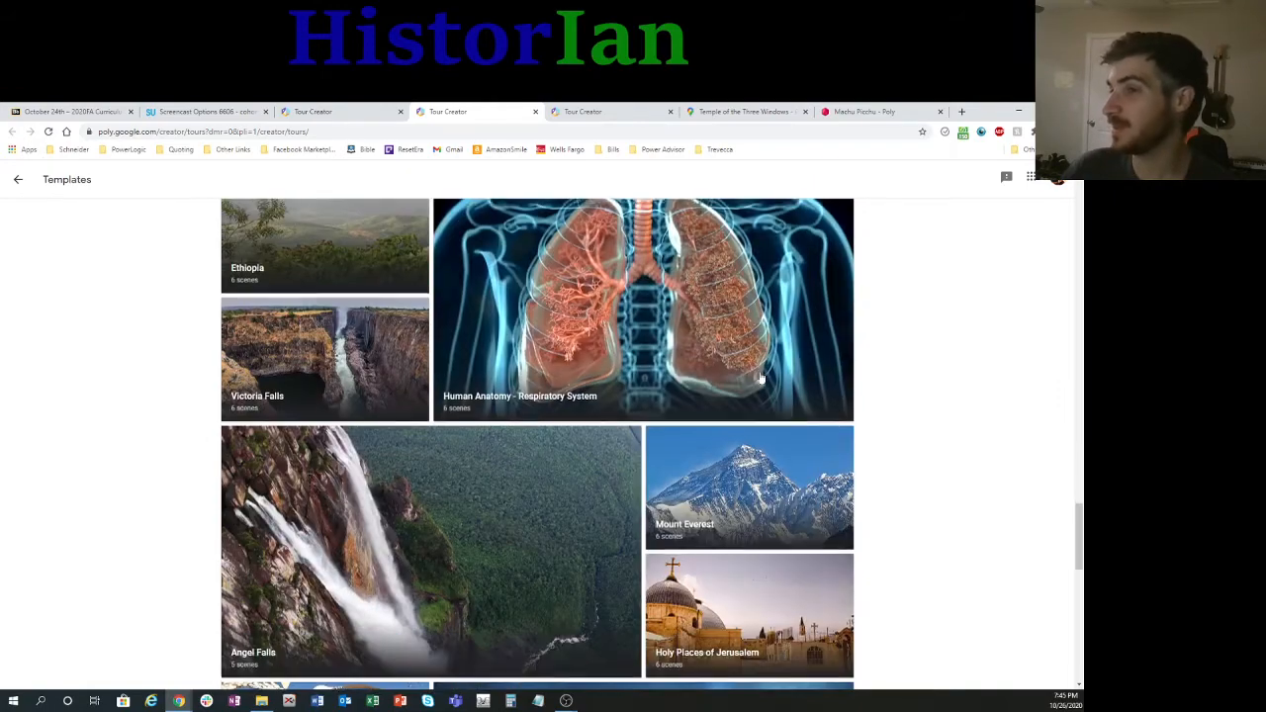
pyautogui.scroll(-7, 760, 380)
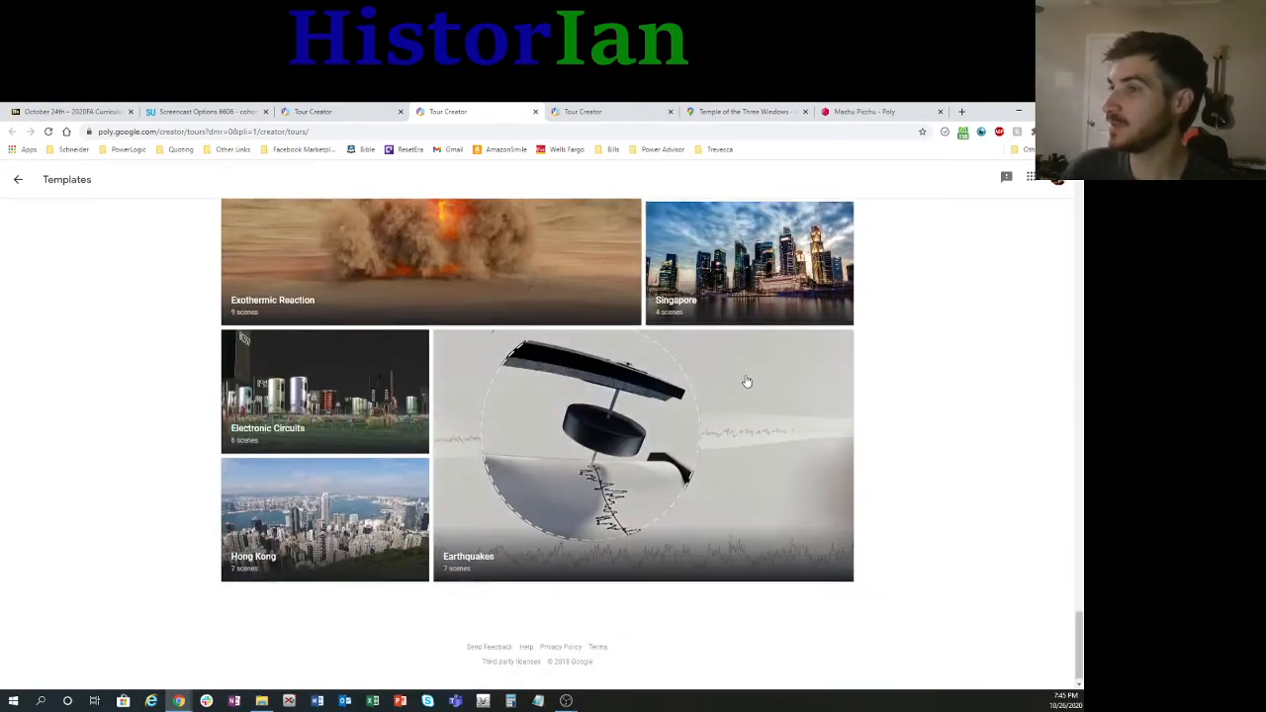
pyautogui.scroll(7, 747, 382)
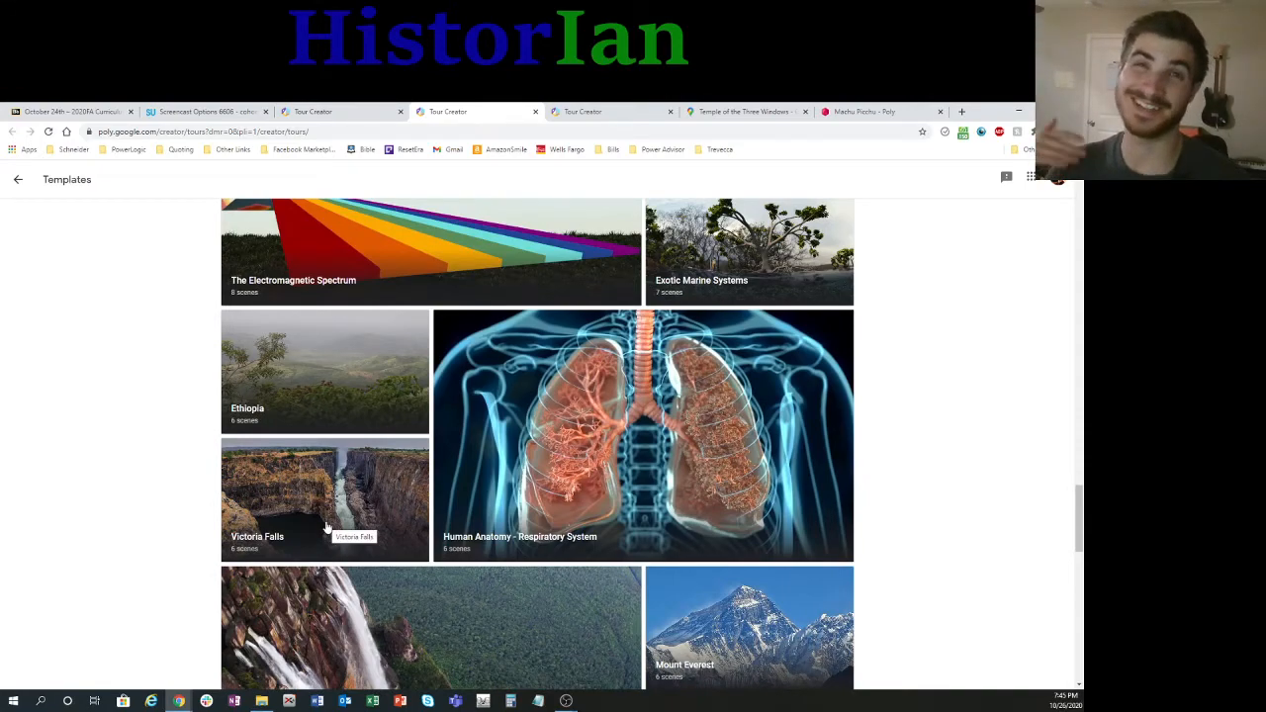
pyautogui.scroll(-15, 452, 585)
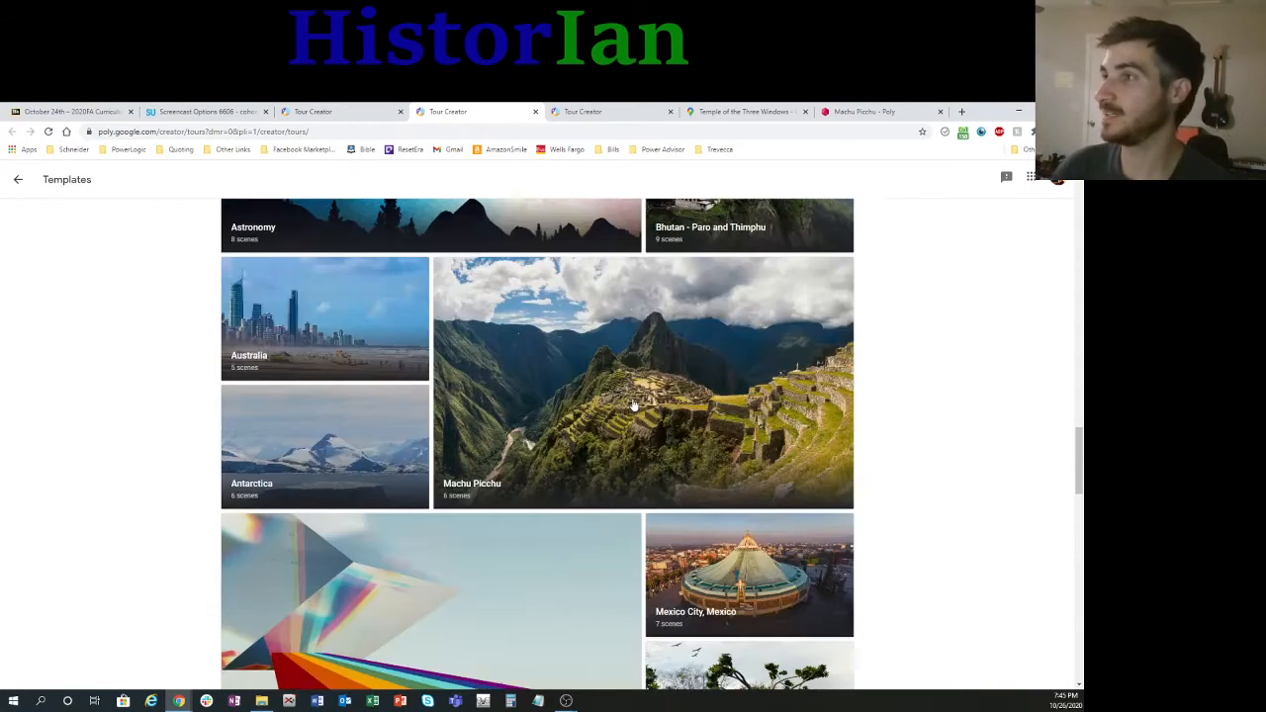
pyautogui.scroll(15, 598, 417)
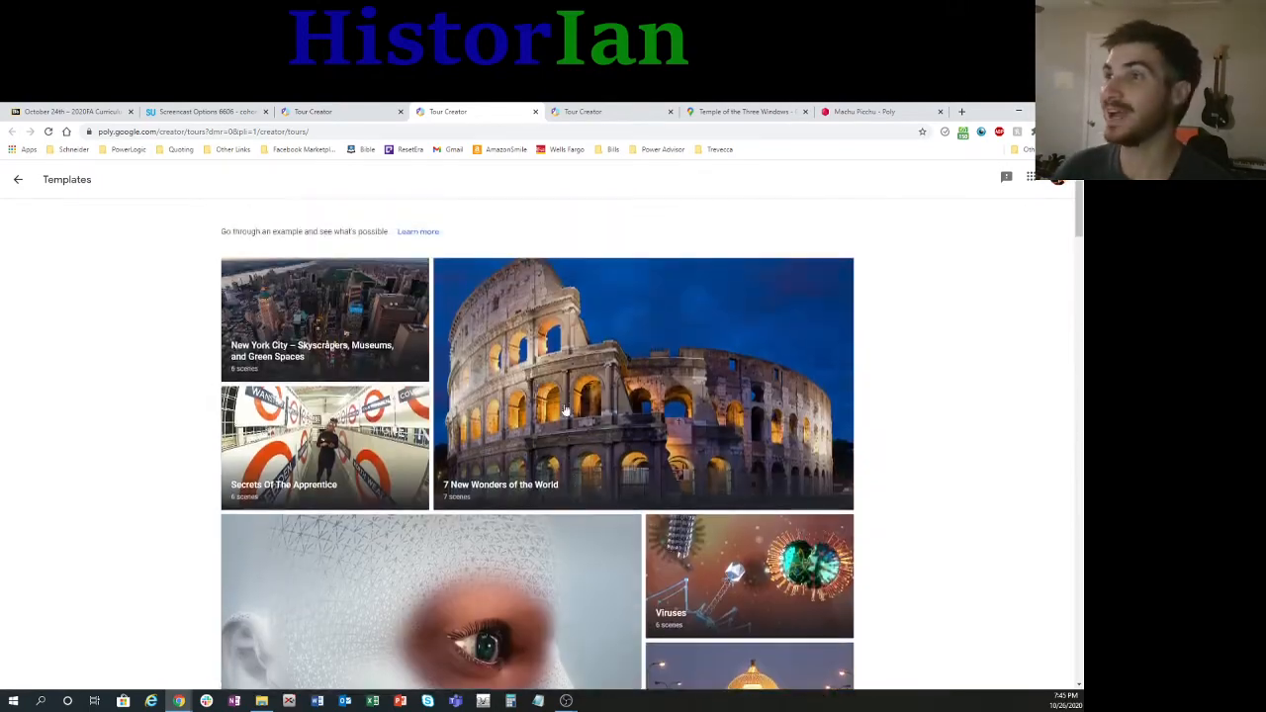
# Step: Return to the saved tours, open the Machu Picchu tour and inspect its title and description fields
pyautogui.click(18, 180)
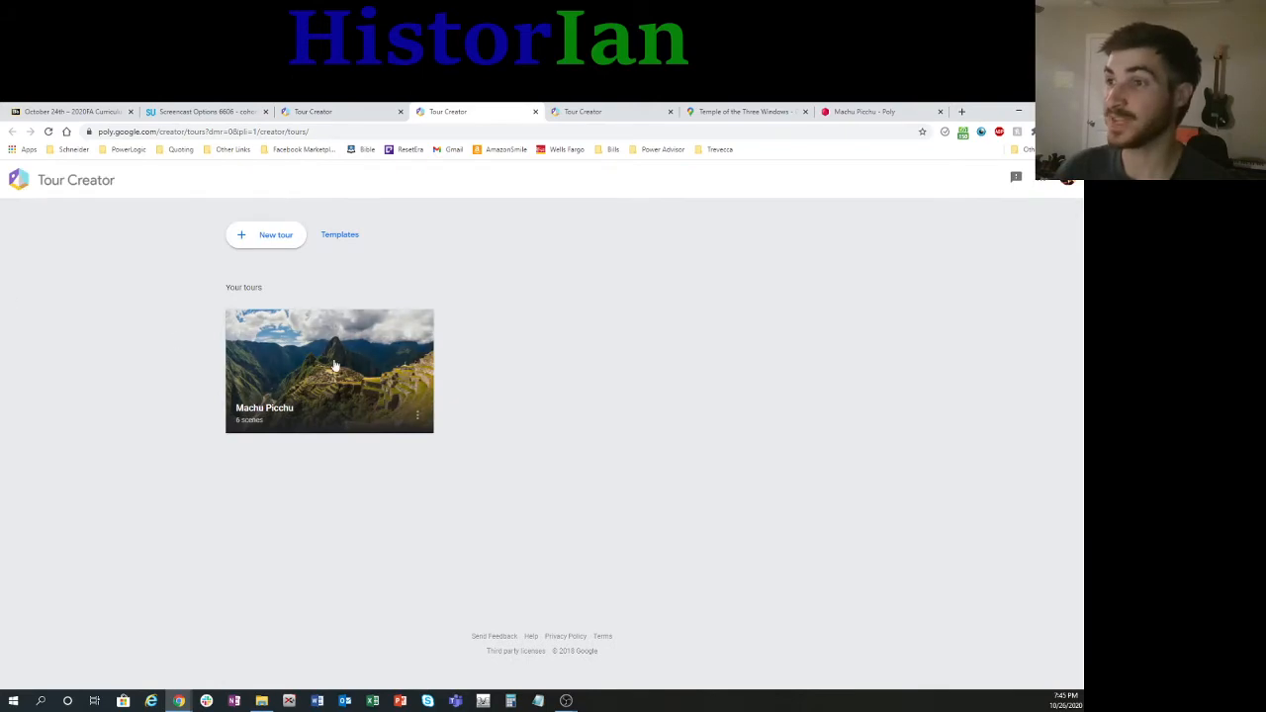
pyautogui.click(335, 364)
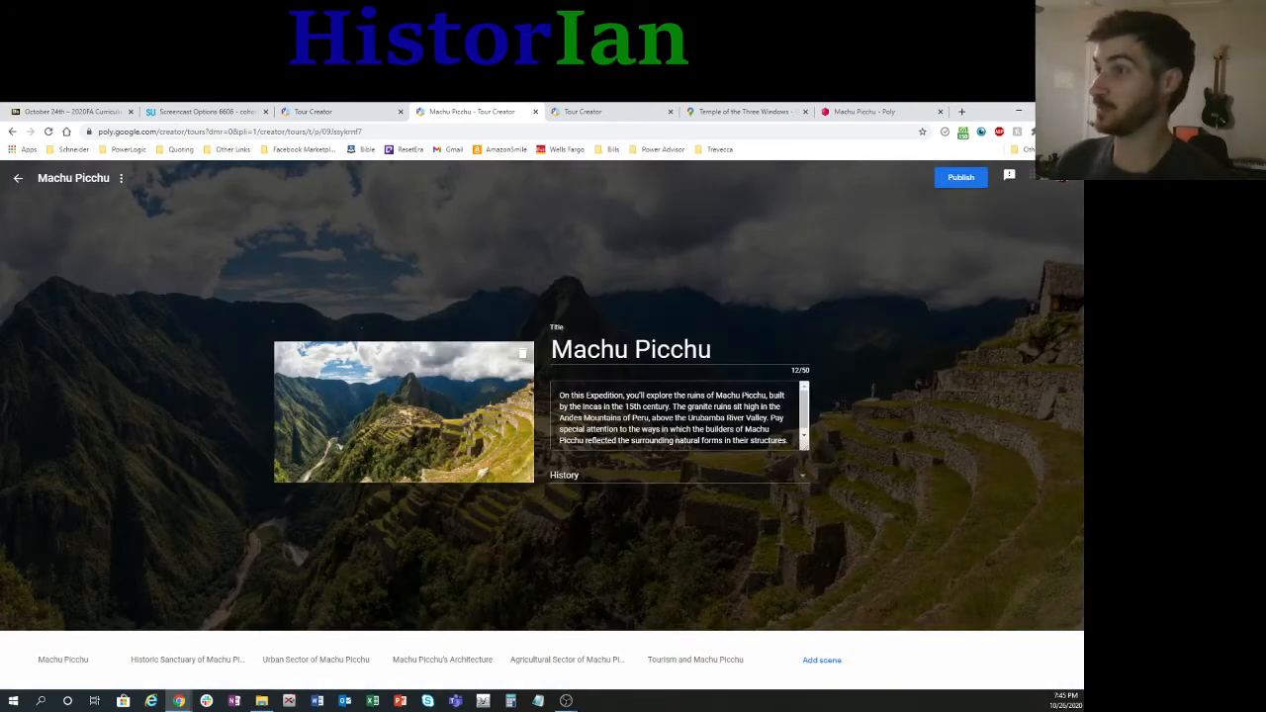
pyautogui.click(635, 351)
pyautogui.moveTo(711, 349); pyautogui.dragTo(658, 349)
pyautogui.scroll(-1, 679, 416)
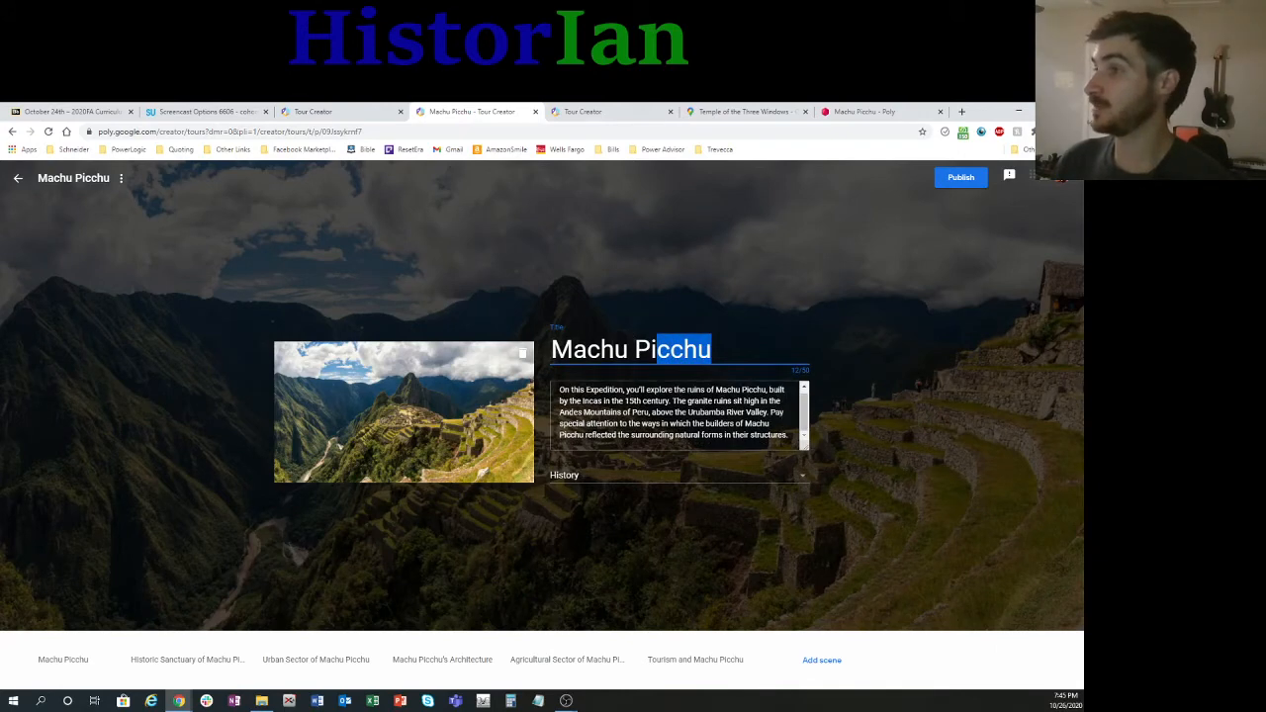
pyautogui.click(680, 417)
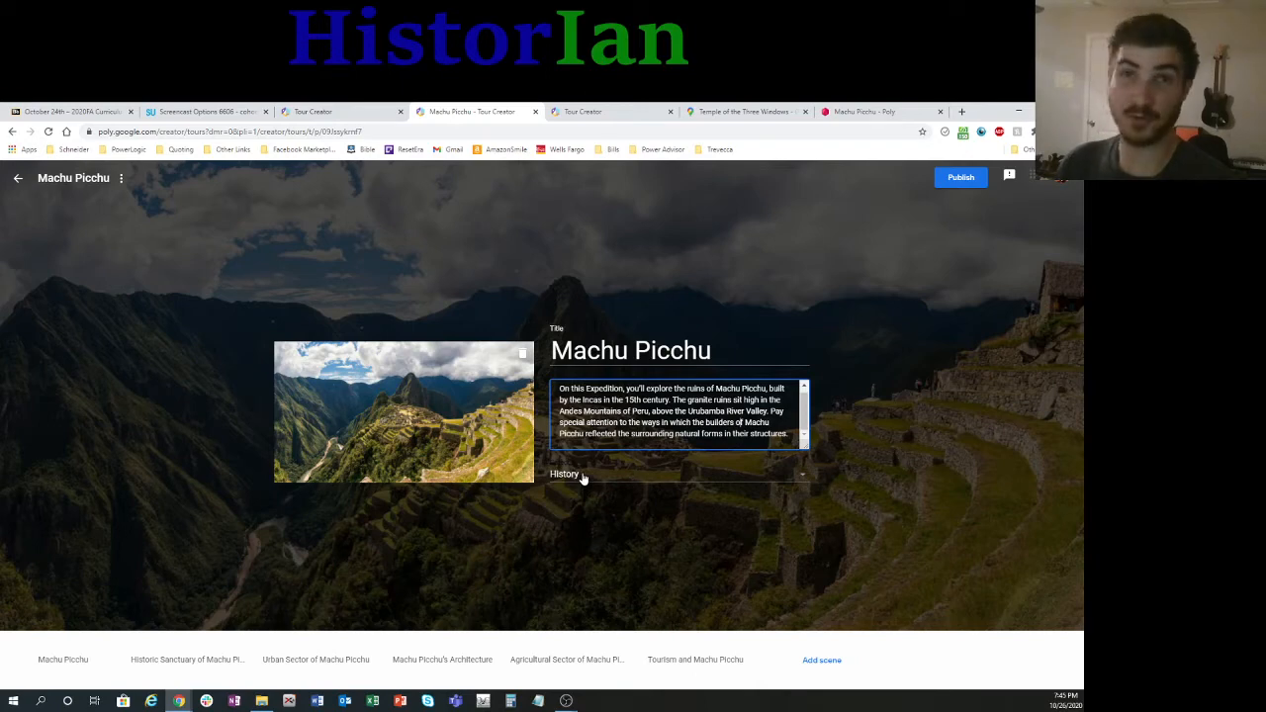
# Step: Open the tour's first scene, Machu Picchu, look around its 360 photo and view the Andes Mountains point of interest
pyautogui.click(57, 669)
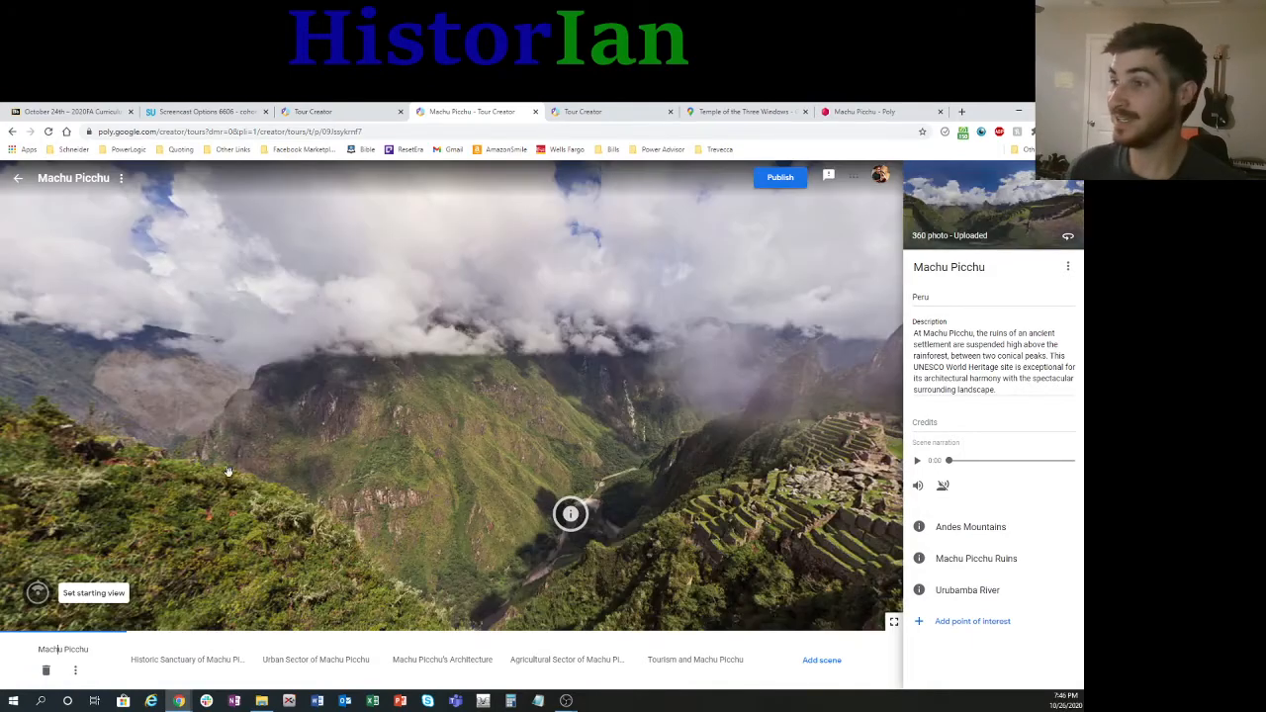
pyautogui.moveTo(671, 449); pyautogui.dragTo(398, 479)
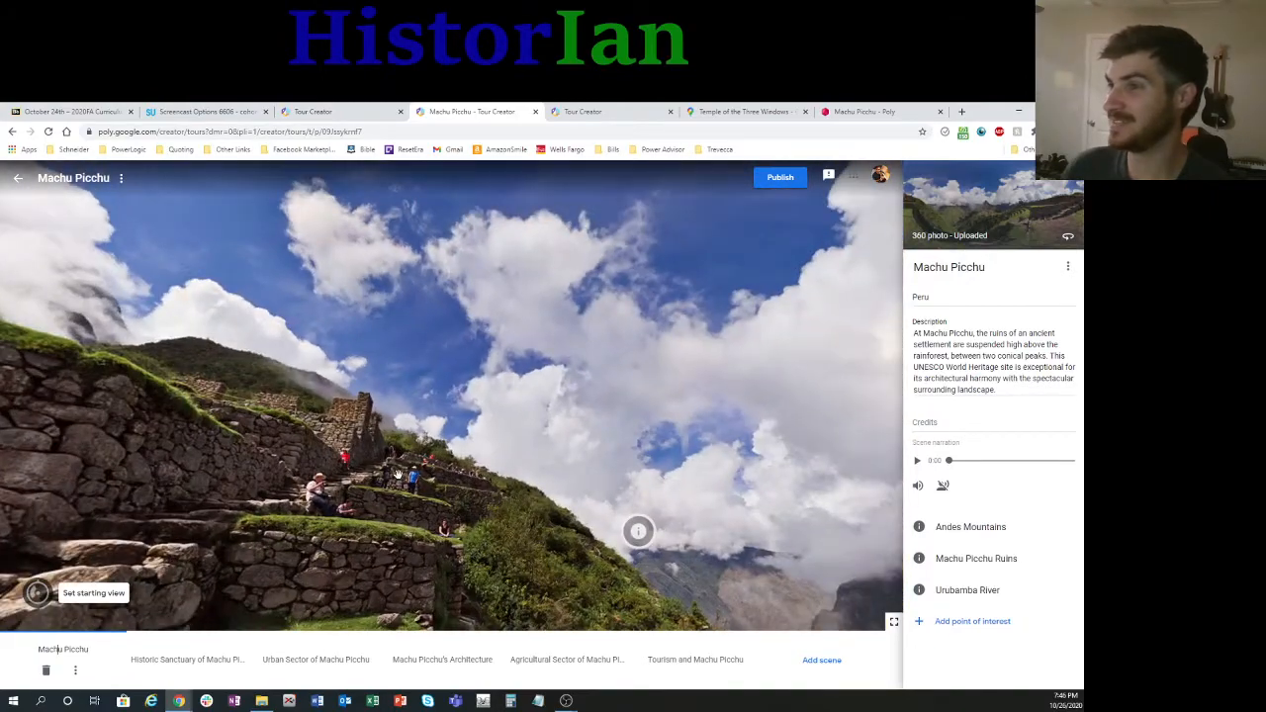
pyautogui.moveTo(457, 514)
pyautogui.mouseDown()
pyautogui.moveTo(336, 485)
pyautogui.moveTo(348, 467)
pyautogui.moveTo(517, 444)
pyautogui.moveTo(480, 475)
pyautogui.moveTo(406, 473)
pyautogui.mouseUp()
pyautogui.click(503, 406)
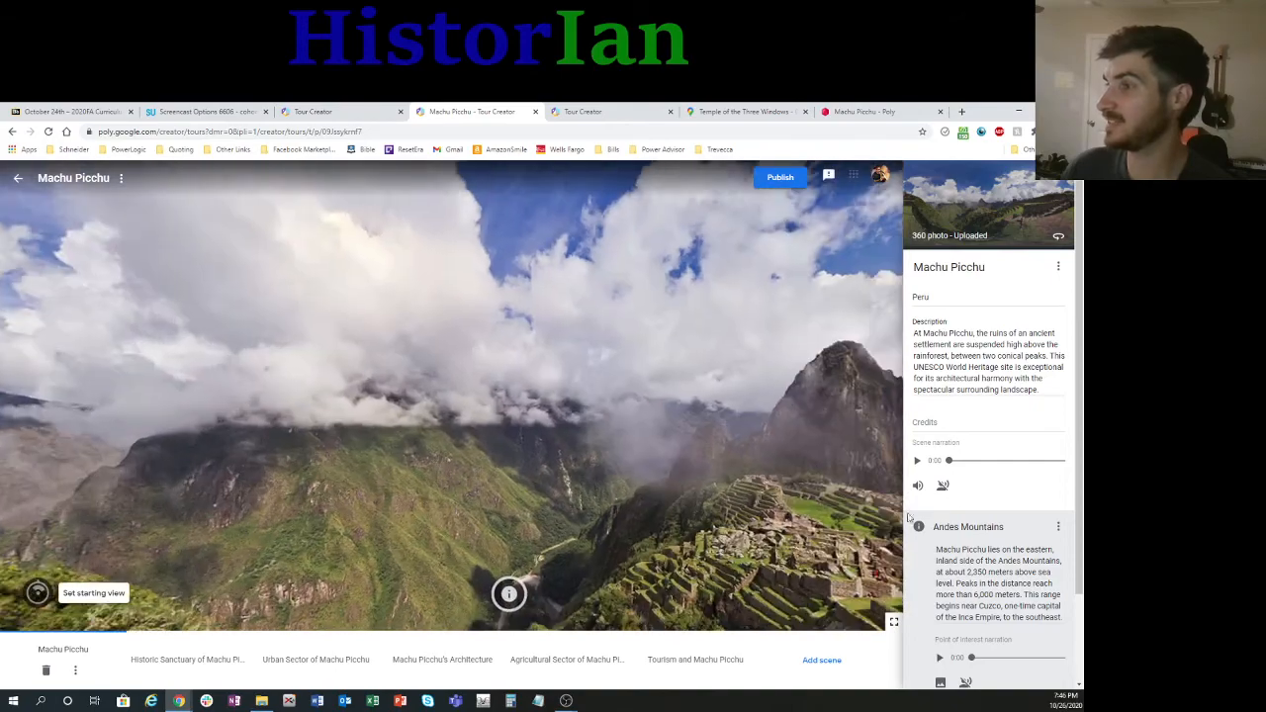
pyautogui.moveTo(567, 499)
pyautogui.mouseDown()
pyautogui.moveTo(821, 498)
pyautogui.moveTo(601, 491)
pyautogui.mouseUp()
pyautogui.scroll(-2, 1030, 584)
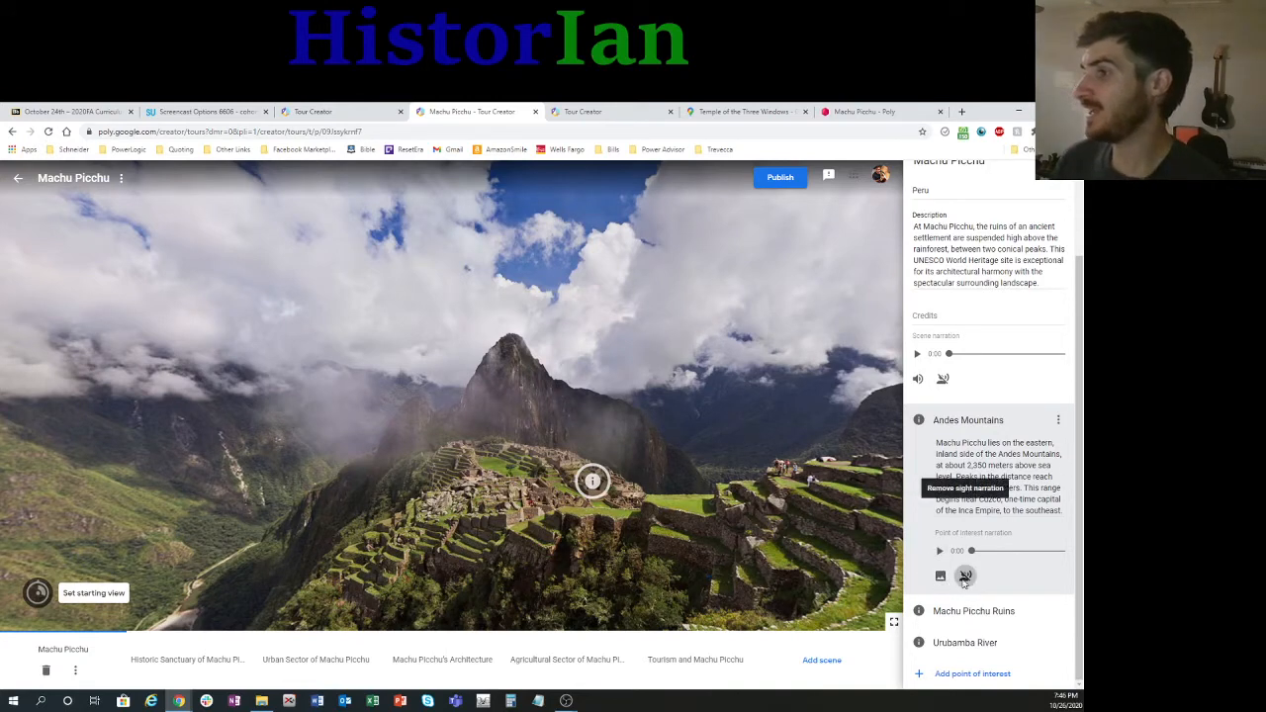
pyautogui.moveTo(617, 444); pyautogui.dragTo(360, 447)
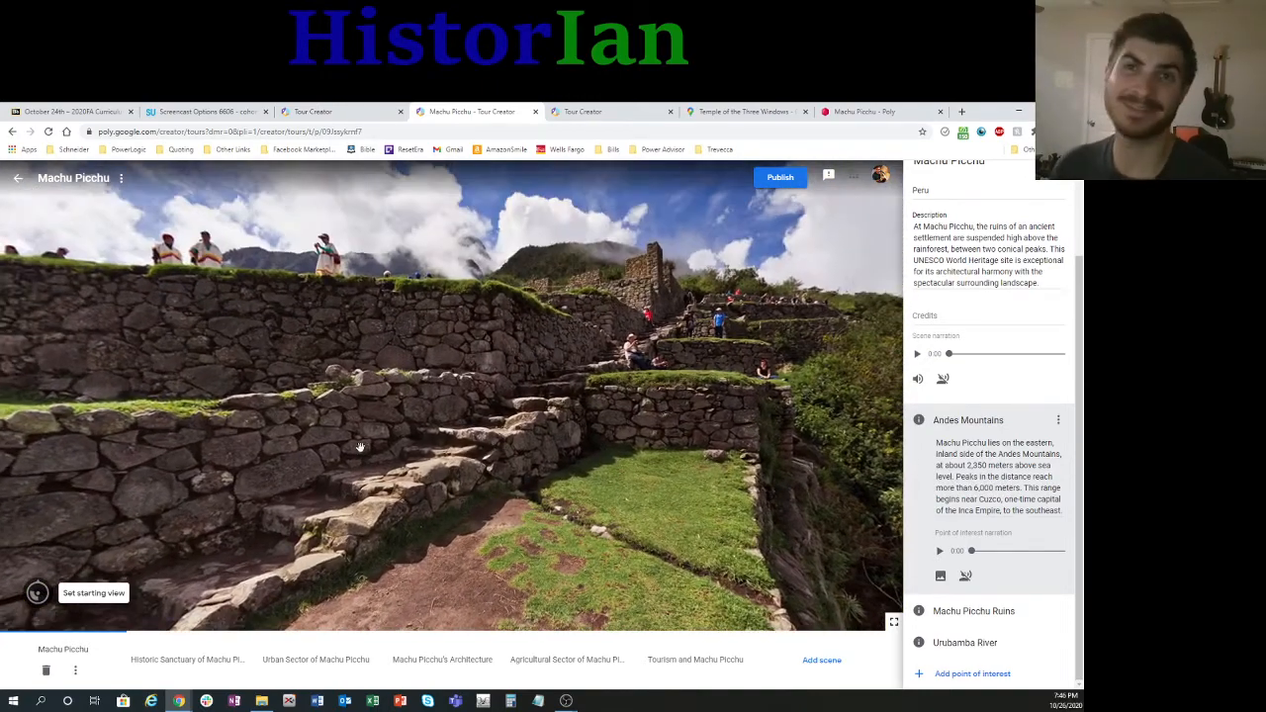
# Step: Review the Machu Picchu Ruins and Urubamba River points of interest and locate the river's marker in the panorama
pyautogui.click(922, 422)
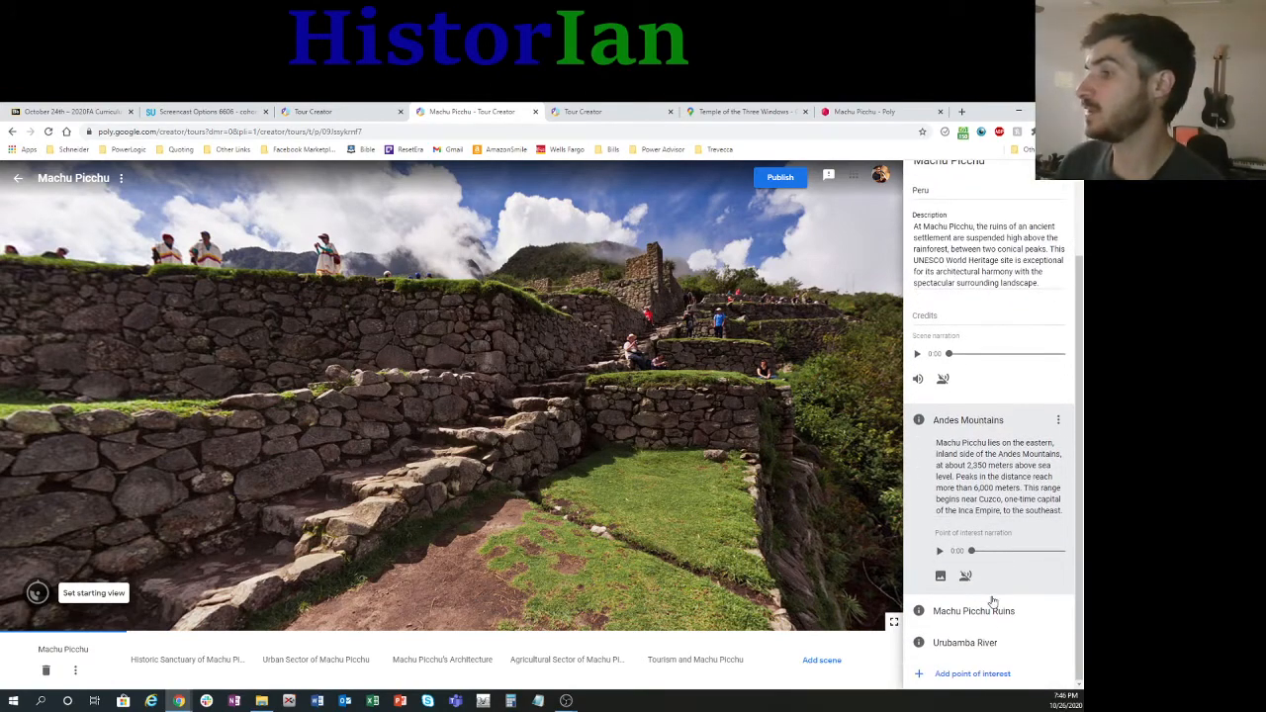
pyautogui.click(980, 611)
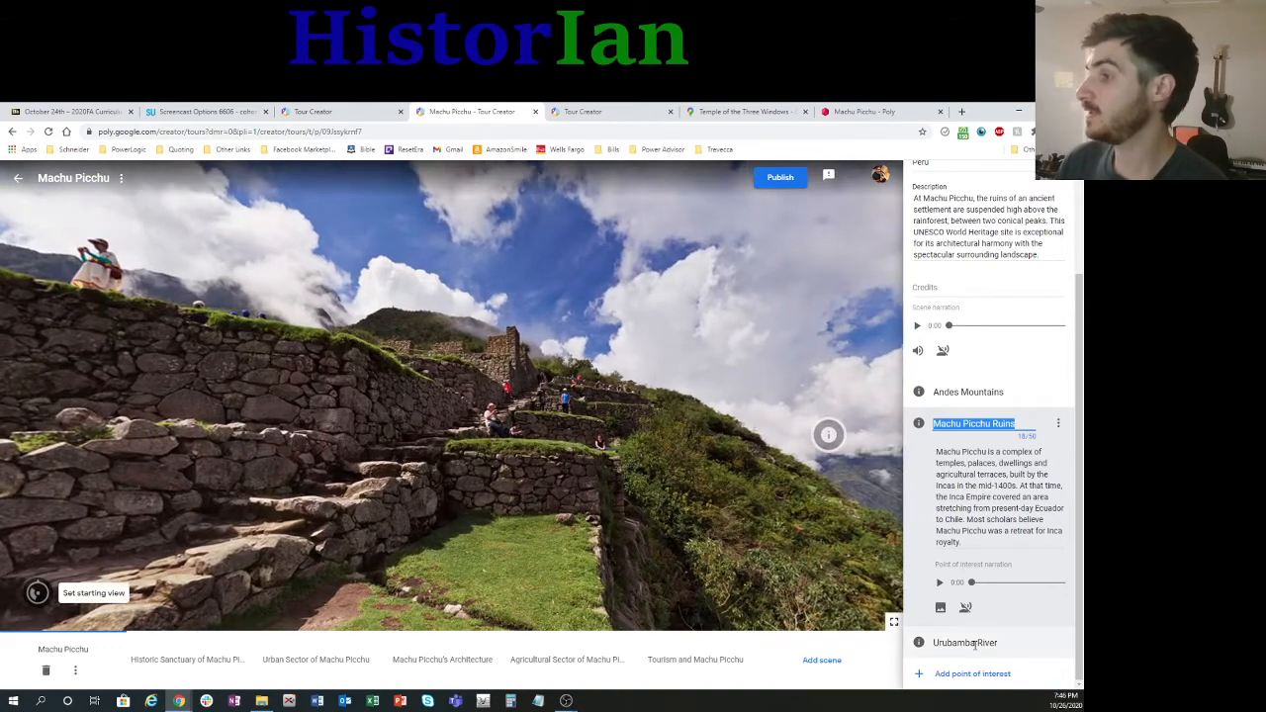
pyautogui.click(966, 643)
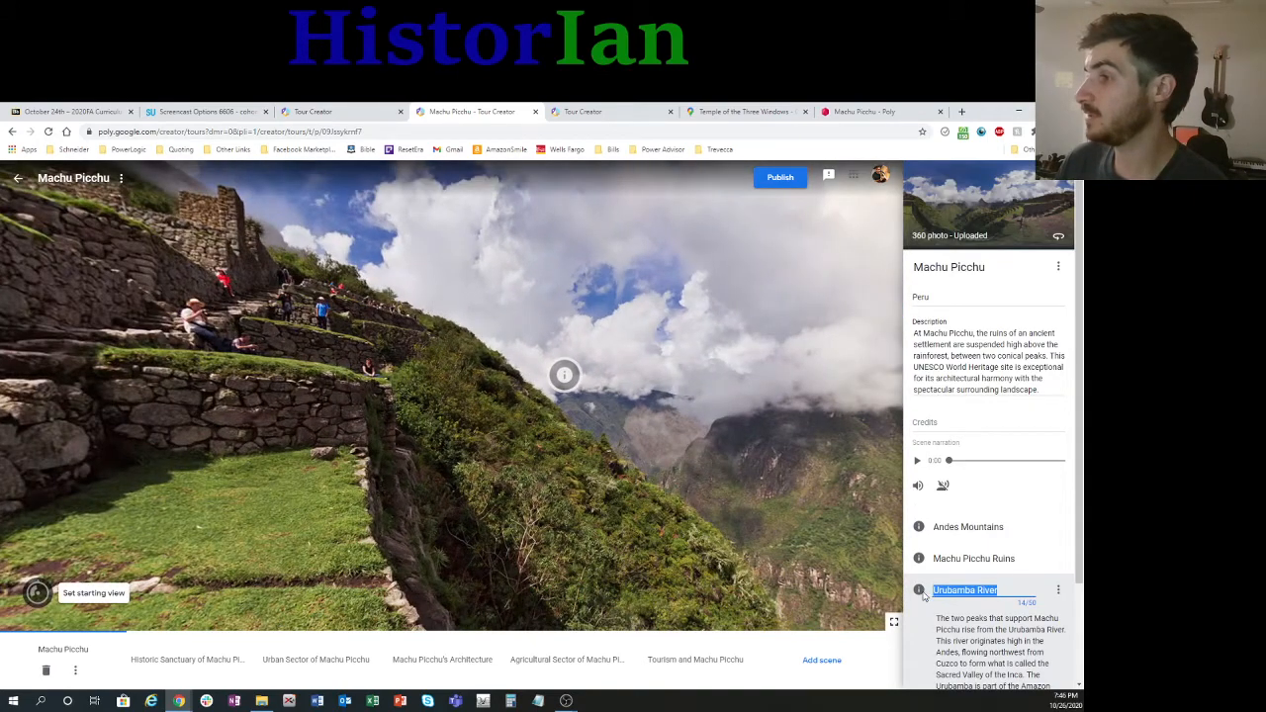
pyautogui.click(921, 592)
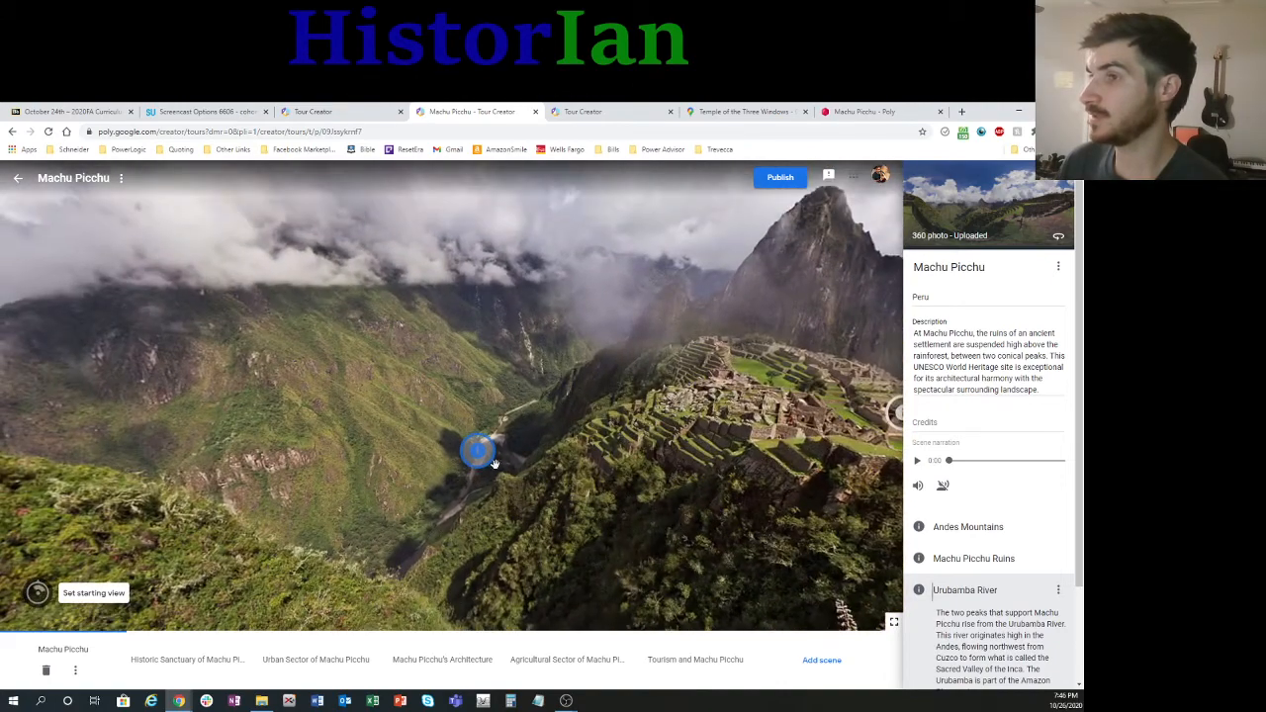
pyautogui.click(507, 487)
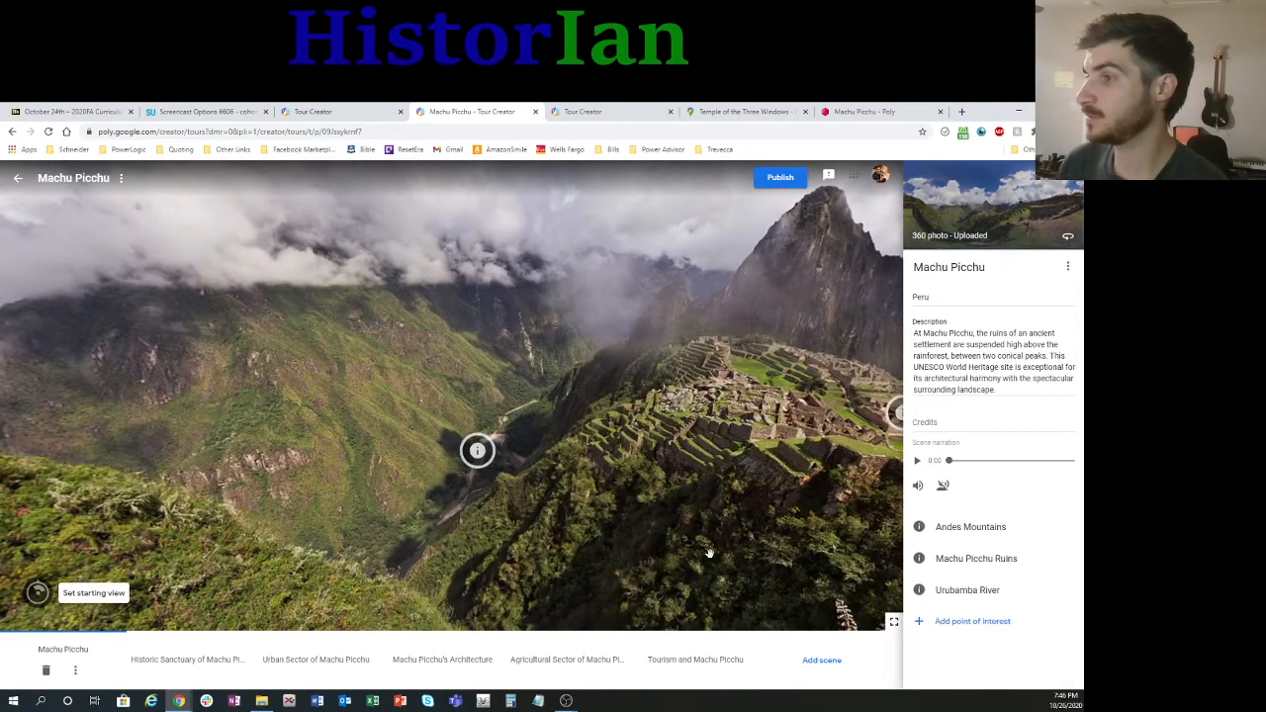
# Step: View the Historic Sanctuary, Urban Sector and Machu Picchu's Architecture scenes in turn
pyautogui.click(203, 672)
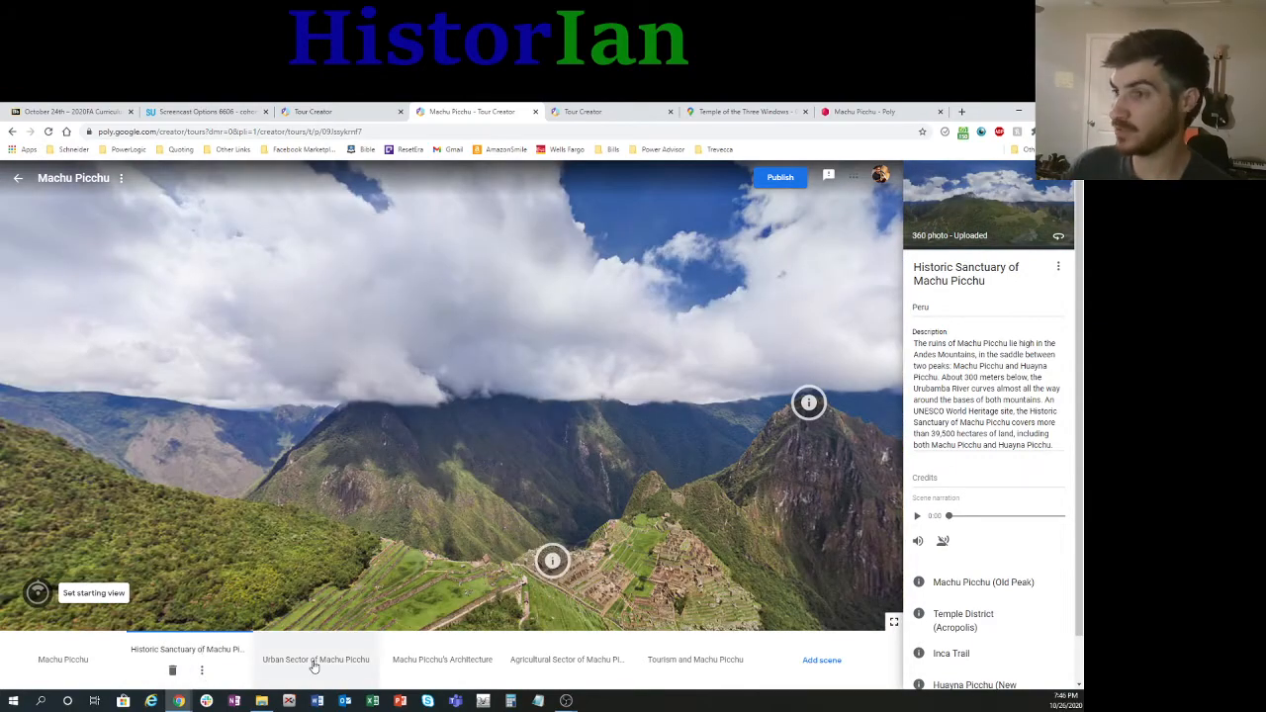
pyautogui.click(313, 665)
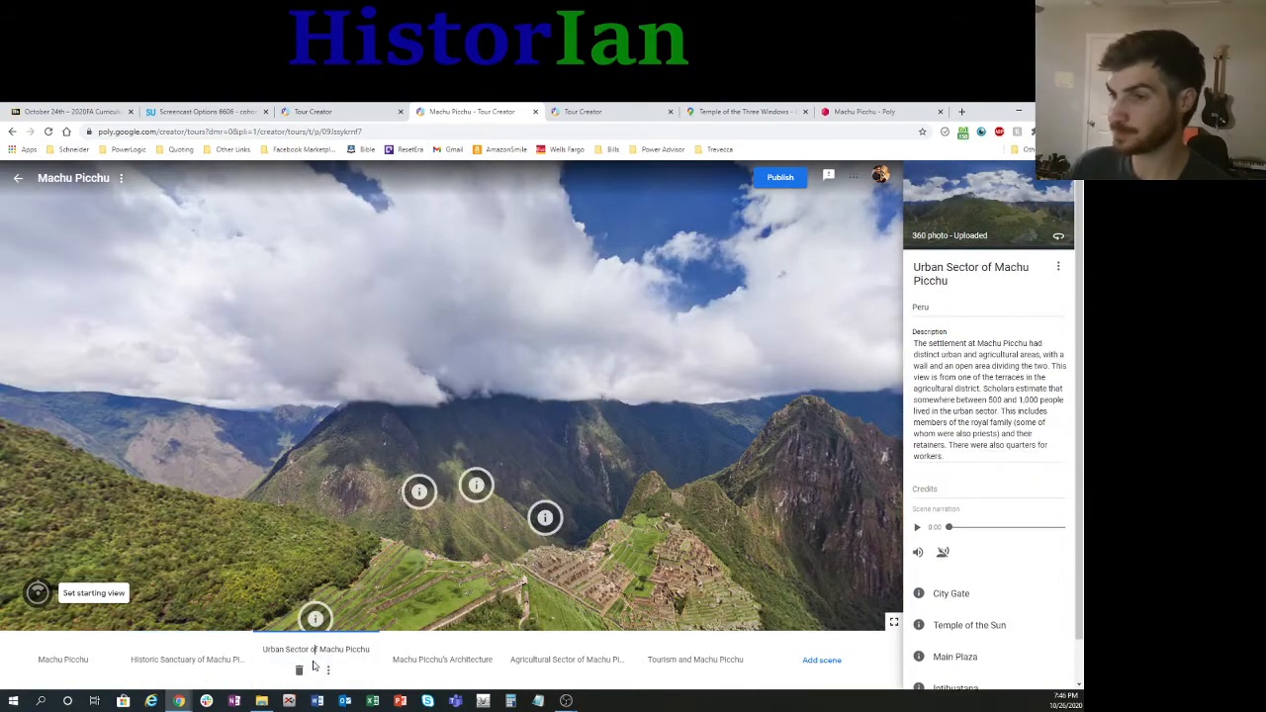
pyautogui.click(428, 663)
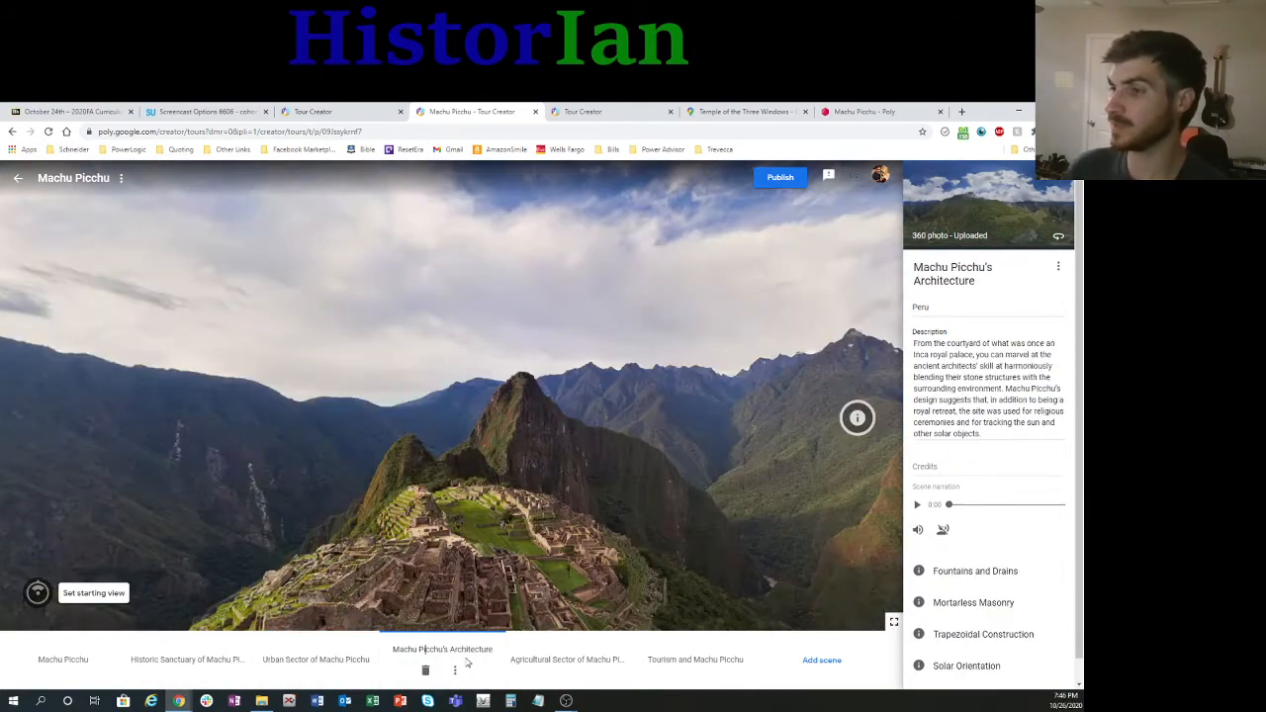
# Step: Start adding a new Street View scene to the tour and search the map for "maccu piccu"
pyautogui.click(836, 664)
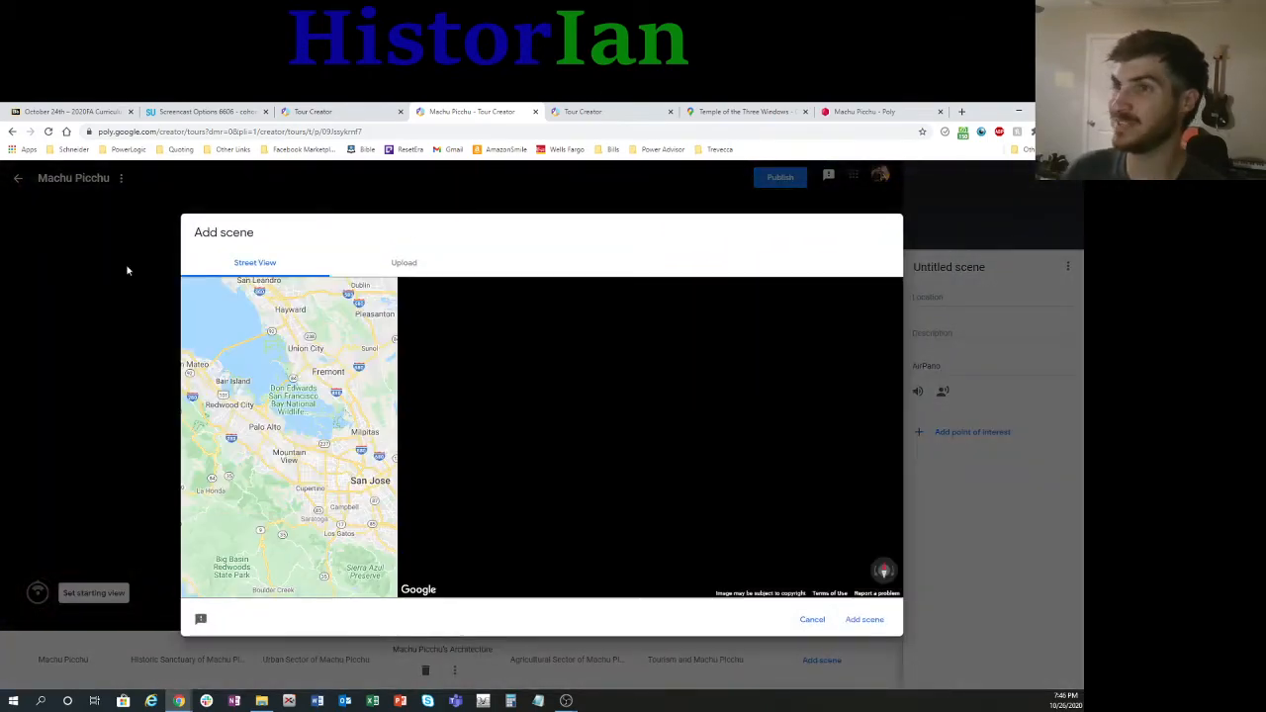
pyautogui.click(288, 295)
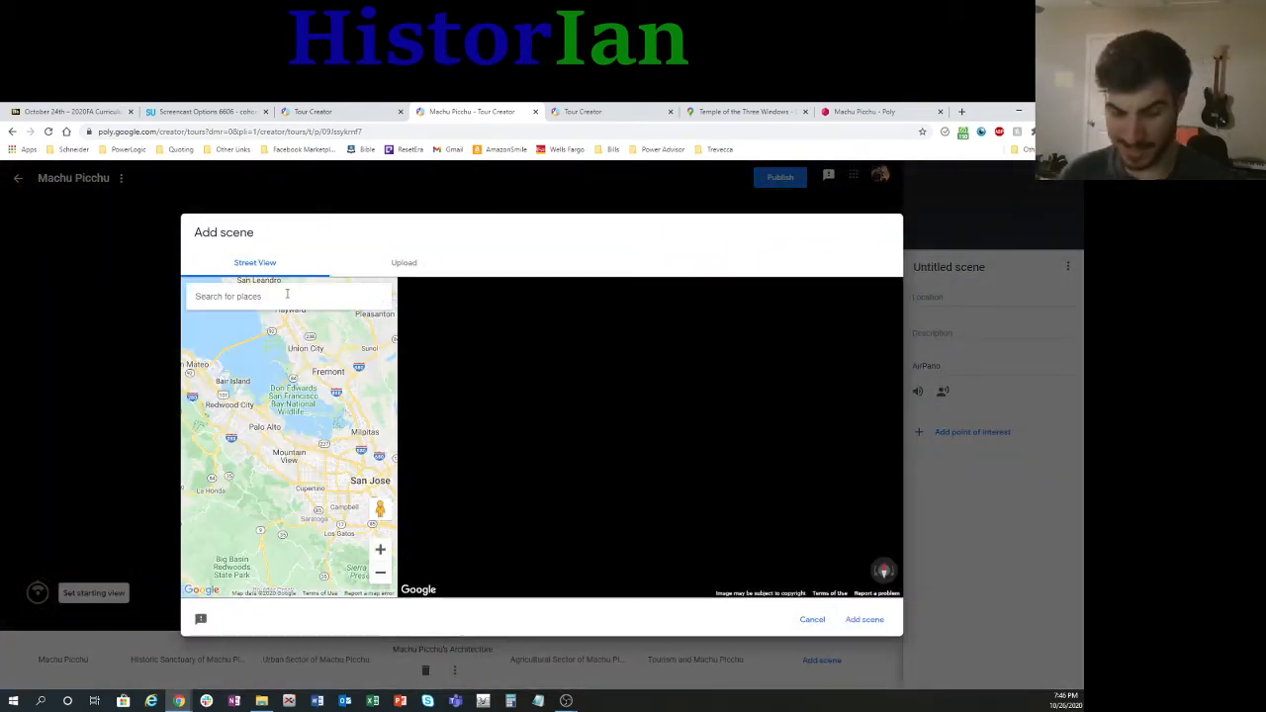
pyautogui.write('maccu piccu')
pyautogui.press('Return')
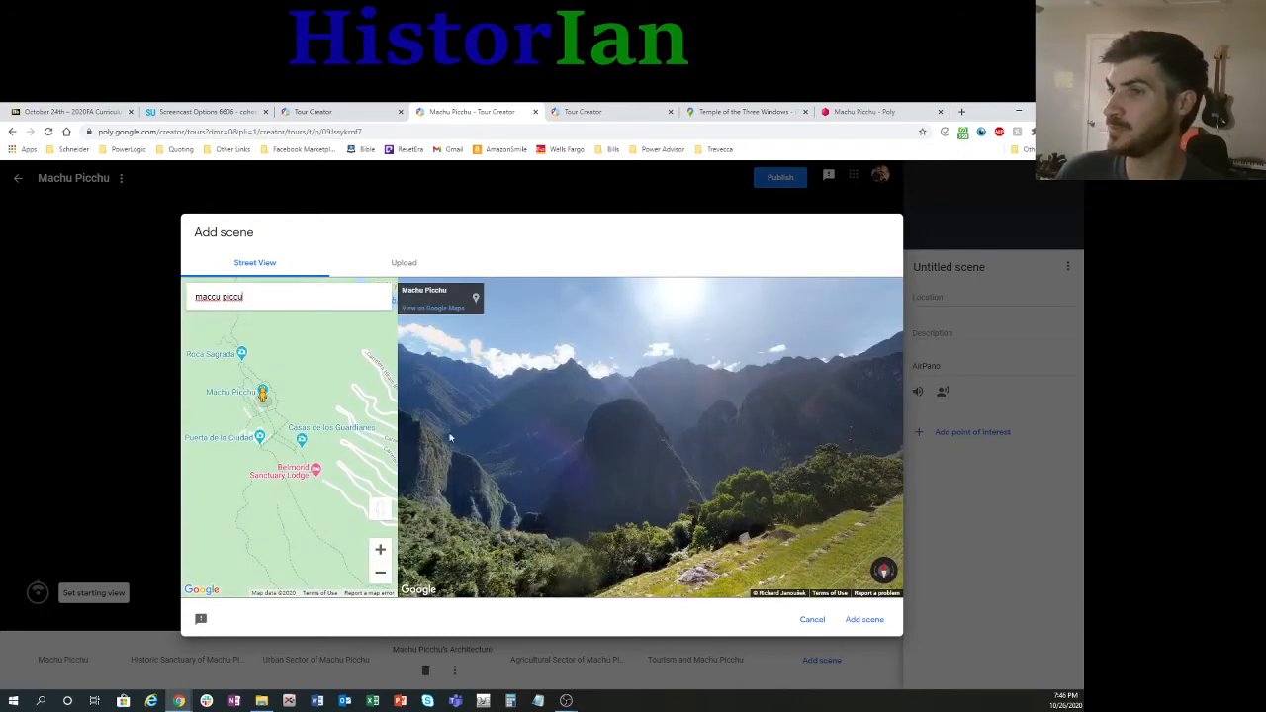
# Step: Place the Street View figure at Puerta de la Ciudad, look around its panorama, and add that view as a new scene
pyautogui.scroll(3, 260, 382)
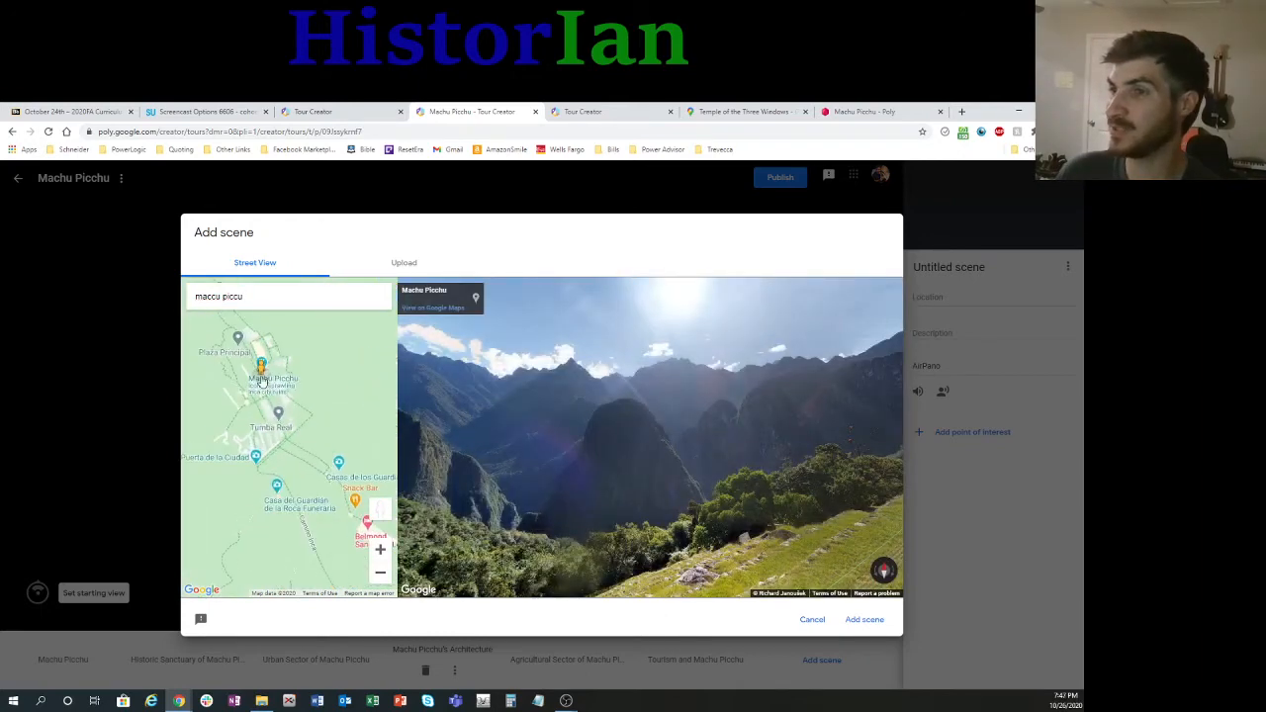
pyautogui.moveTo(260, 368)
pyautogui.mouseDown()
pyautogui.moveTo(280, 445)
pyautogui.moveTo(266, 463)
pyautogui.moveTo(230, 351)
pyautogui.moveTo(236, 393)
pyautogui.moveTo(263, 396)
pyautogui.moveTo(306, 471)
pyautogui.moveTo(293, 506)
pyautogui.moveTo(308, 521)
pyautogui.moveTo(279, 534)
pyautogui.moveTo(289, 465)
pyautogui.moveTo(326, 396)
pyautogui.moveTo(278, 364)
pyautogui.moveTo(277, 380)
pyautogui.mouseUp()
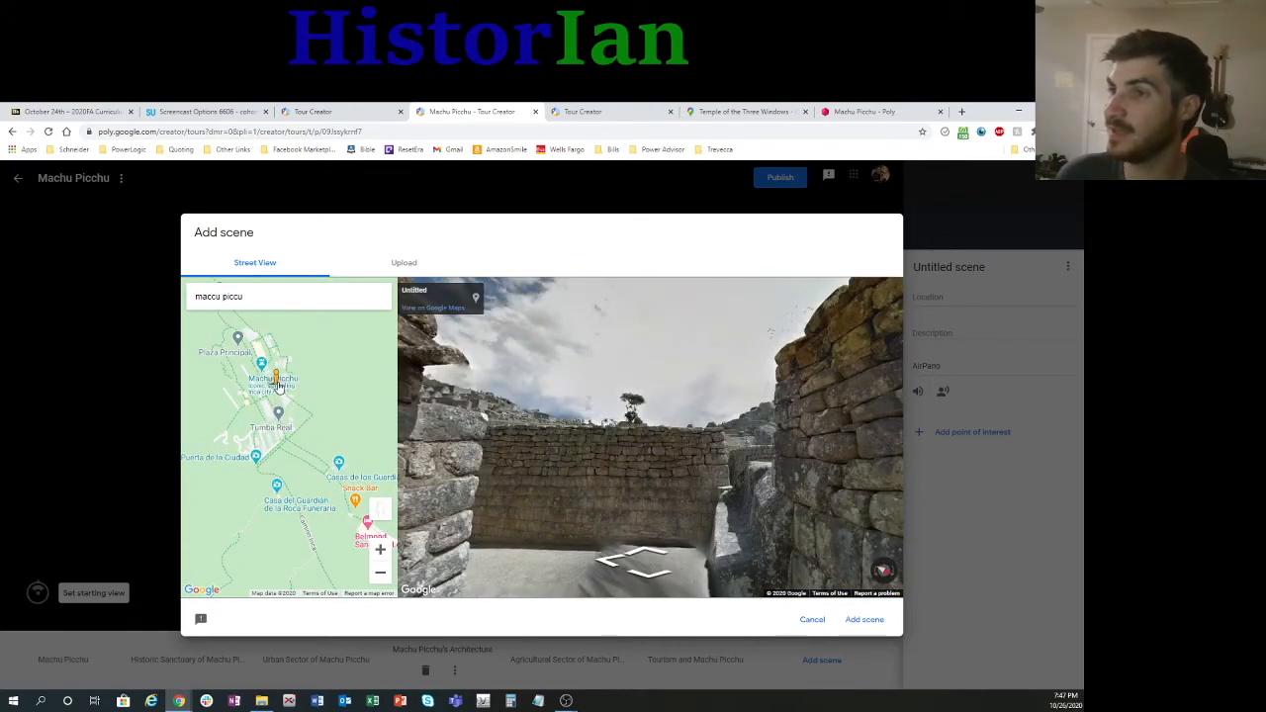
pyautogui.moveTo(279, 386); pyautogui.dragTo(255, 461)
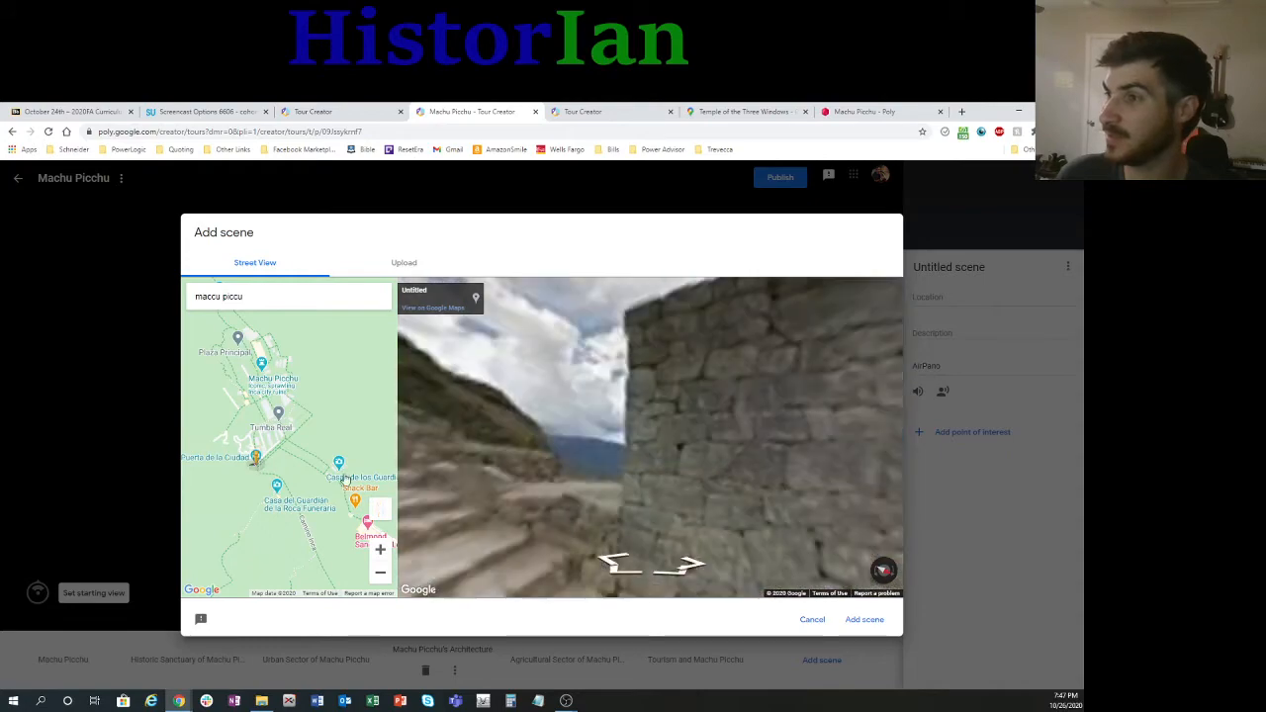
pyautogui.moveTo(427, 478); pyautogui.dragTo(988, 440)
pyautogui.moveTo(554, 492); pyautogui.dragTo(471, 408)
pyautogui.moveTo(664, 387); pyautogui.dragTo(418, 425)
pyautogui.moveTo(749, 413); pyautogui.dragTo(782, 460)
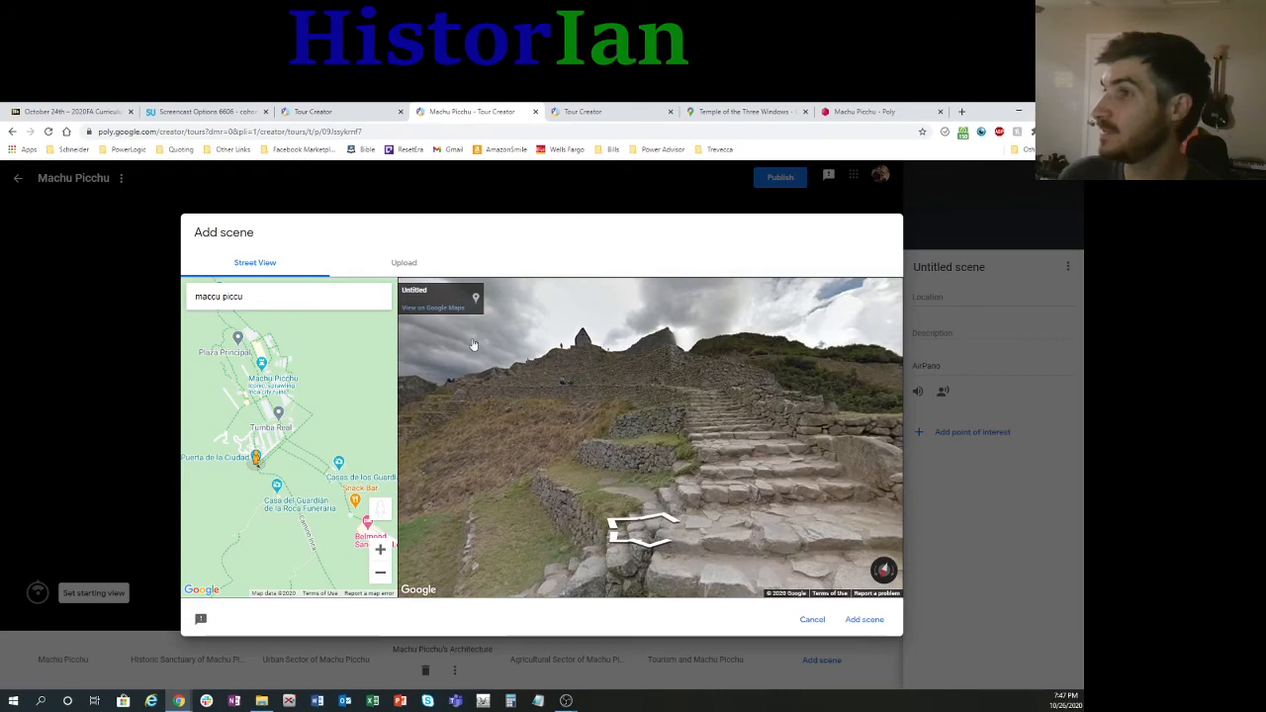
pyautogui.click(858, 621)
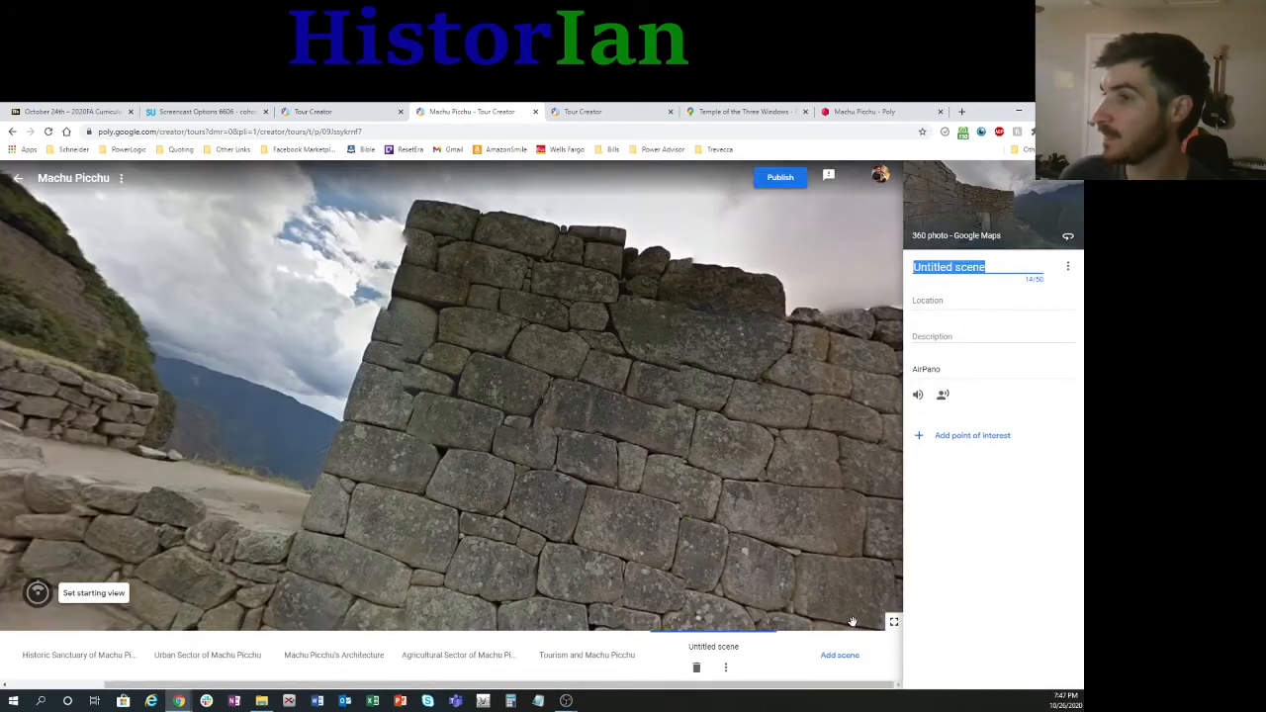
# Step: Title the new scene "The City" and set its location to "Maccu Piccu"
pyautogui.moveTo(564, 506); pyautogui.dragTo(800, 575)
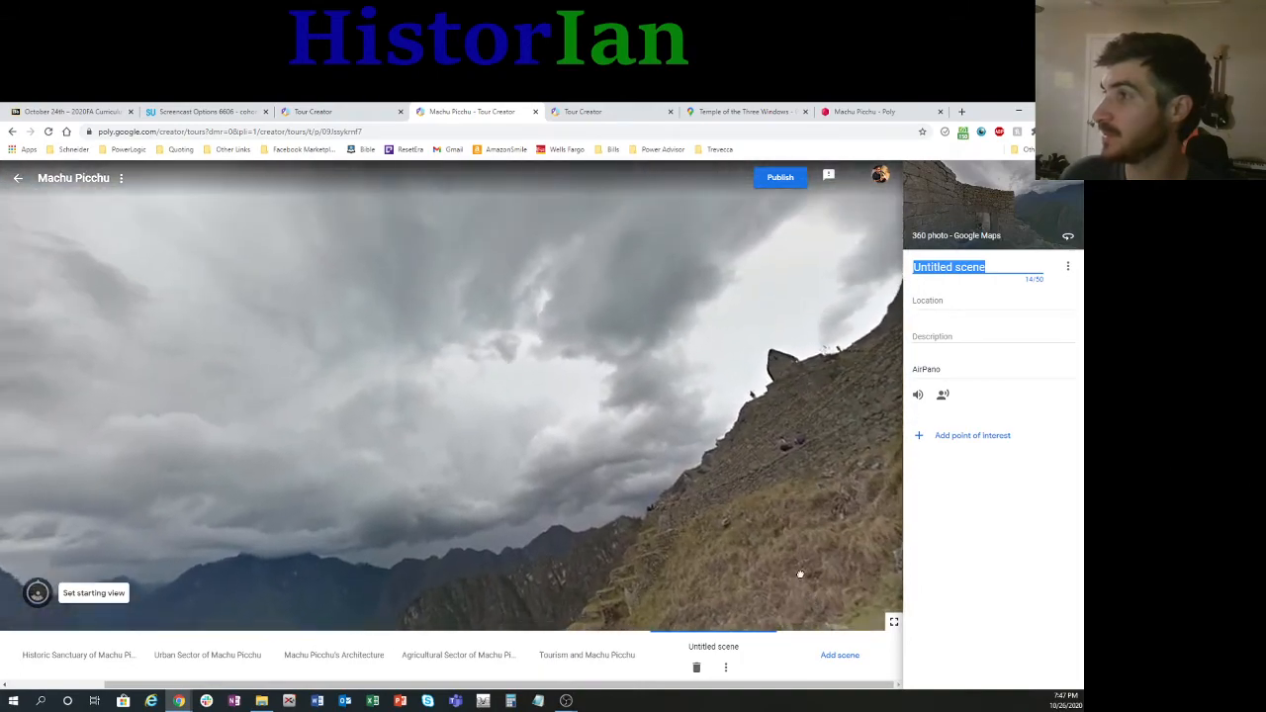
pyautogui.click(1015, 266)
pyautogui.moveTo(820, 390); pyautogui.dragTo(777, 445)
pyautogui.moveTo(1010, 263); pyautogui.dragTo(877, 264)
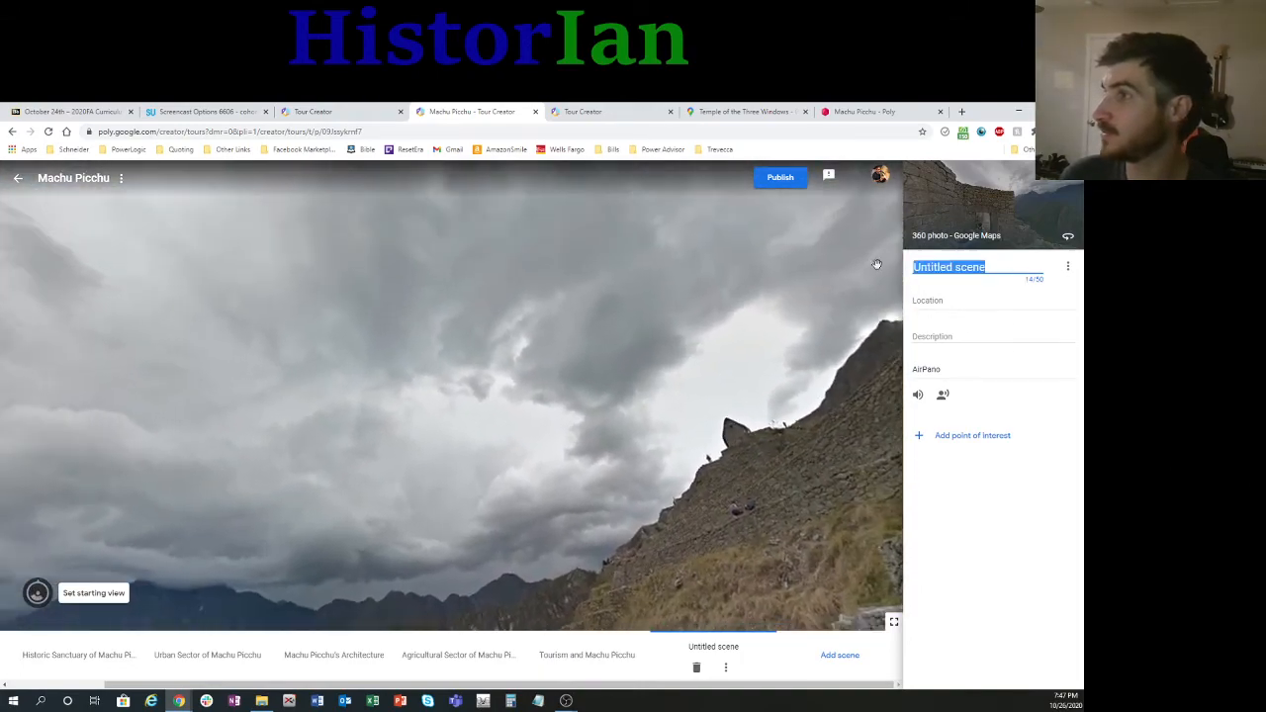
pyautogui.write('The City')
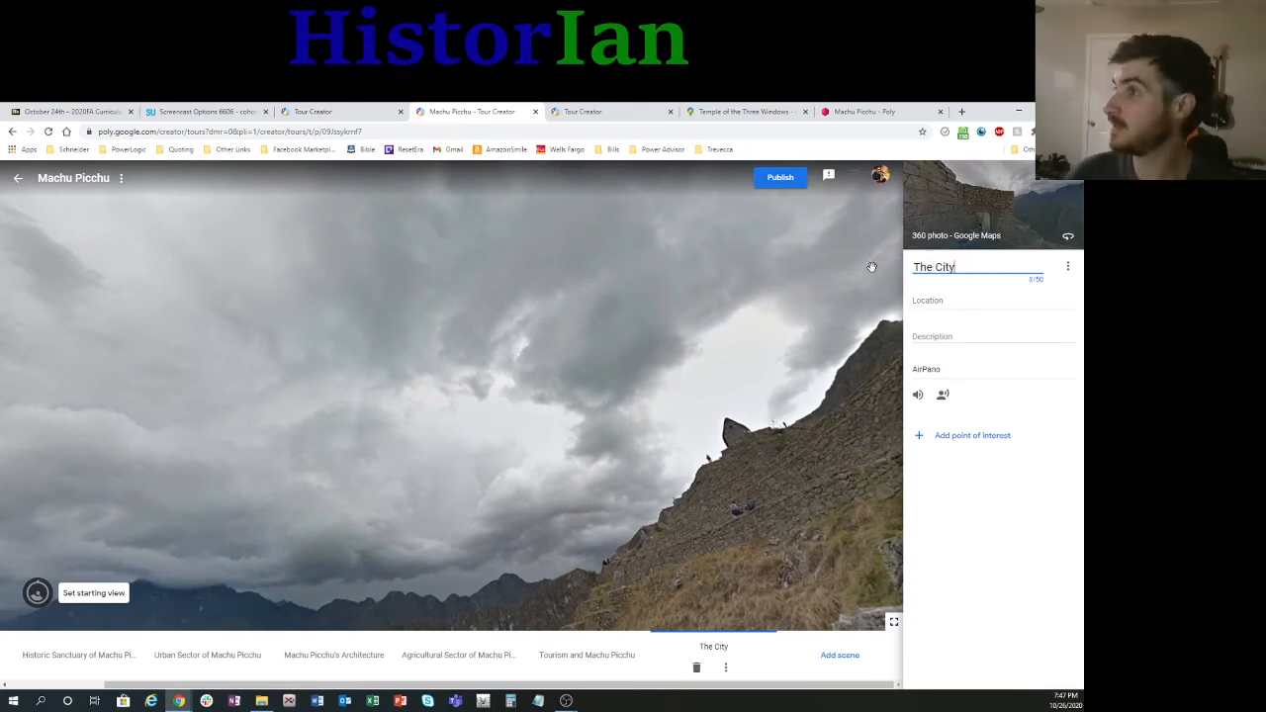
pyautogui.click(970, 301)
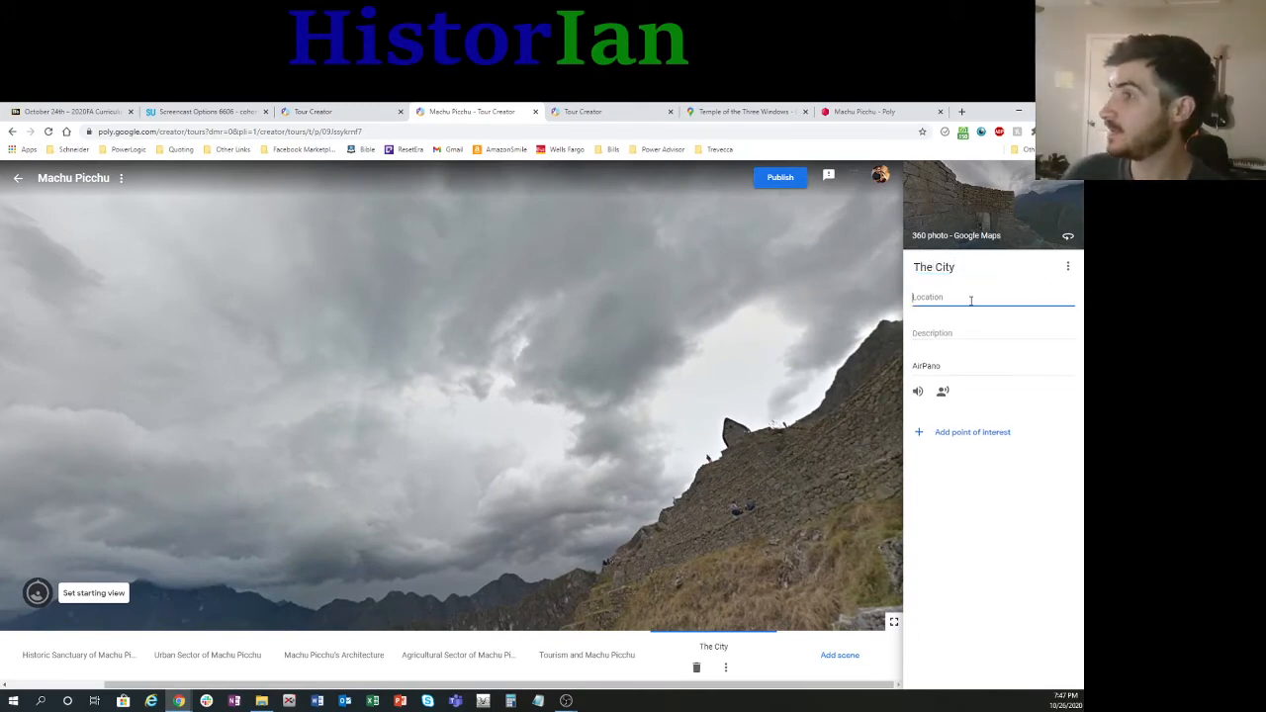
pyautogui.write('Maccu Piccu')
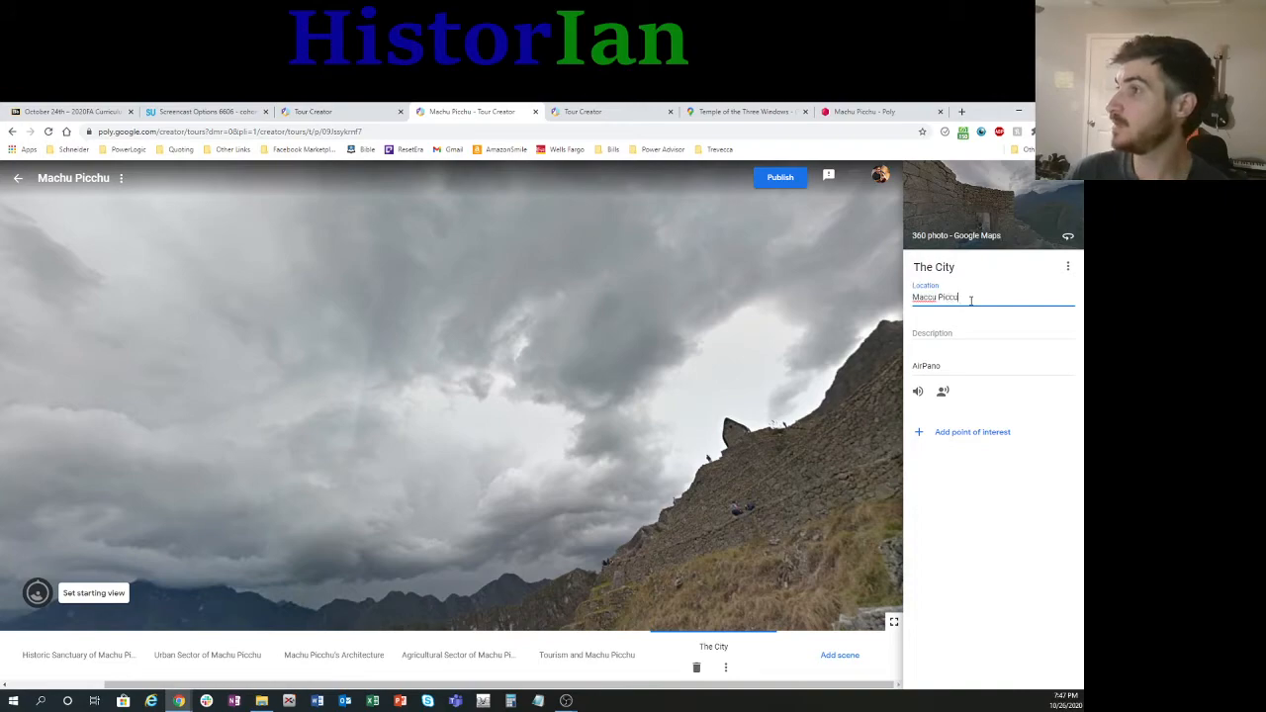
# Step: Give The City scene the description "This is where they traded" and turn the panorama towards the stone stairway
pyautogui.click(971, 332)
pyautogui.moveTo(830, 418); pyautogui.dragTo(753, 383)
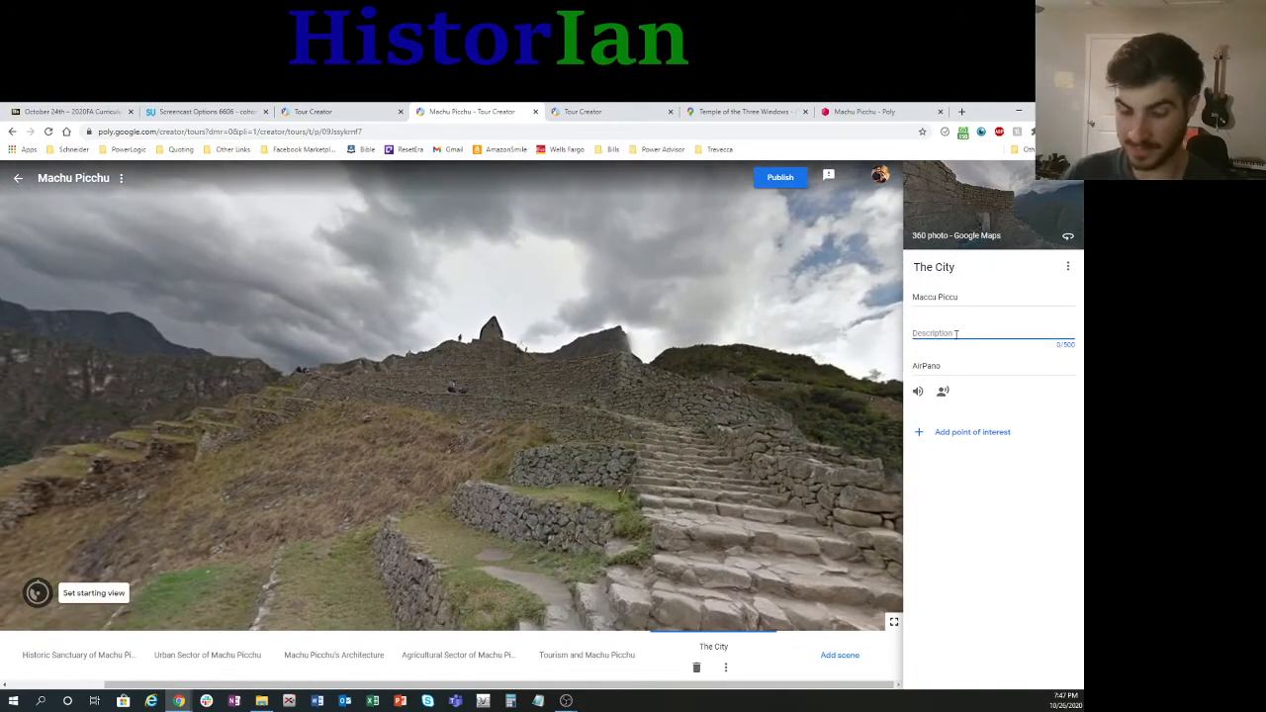
pyautogui.write('This is where they traded')
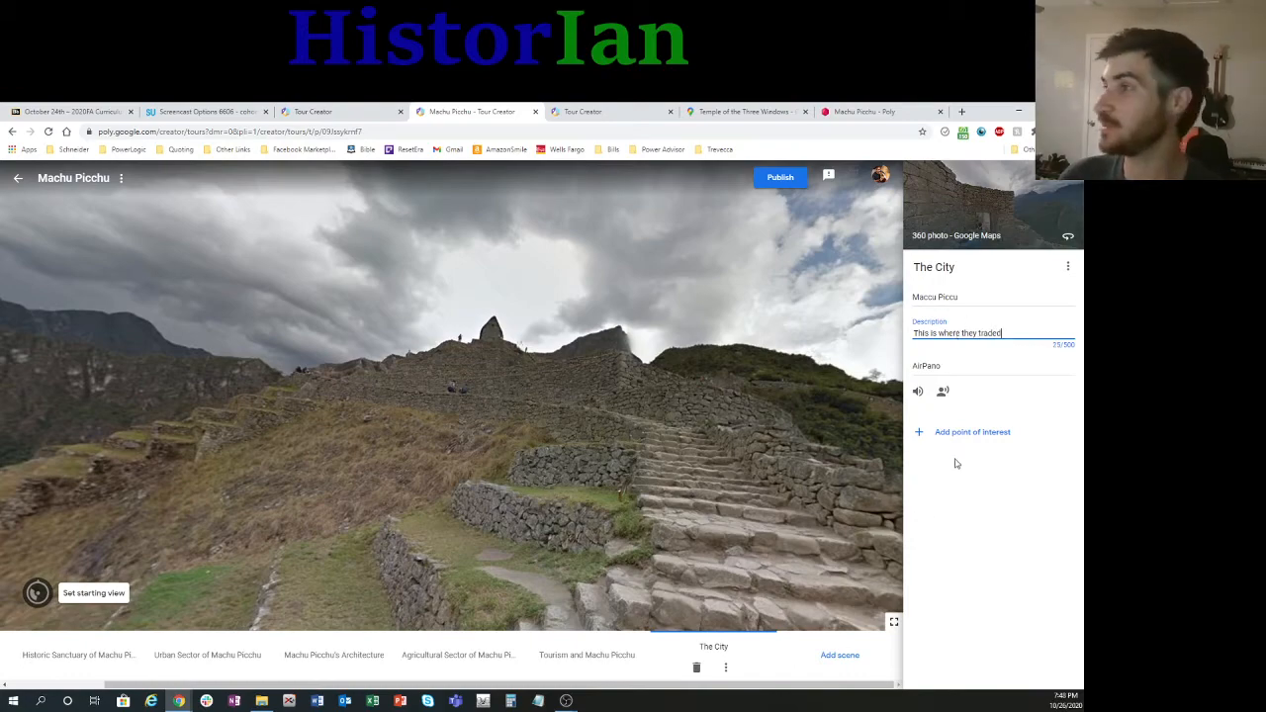
# Step: Add a point of interest to The City scene and place its marker on the small stone building atop the ridge
pyautogui.click(973, 432)
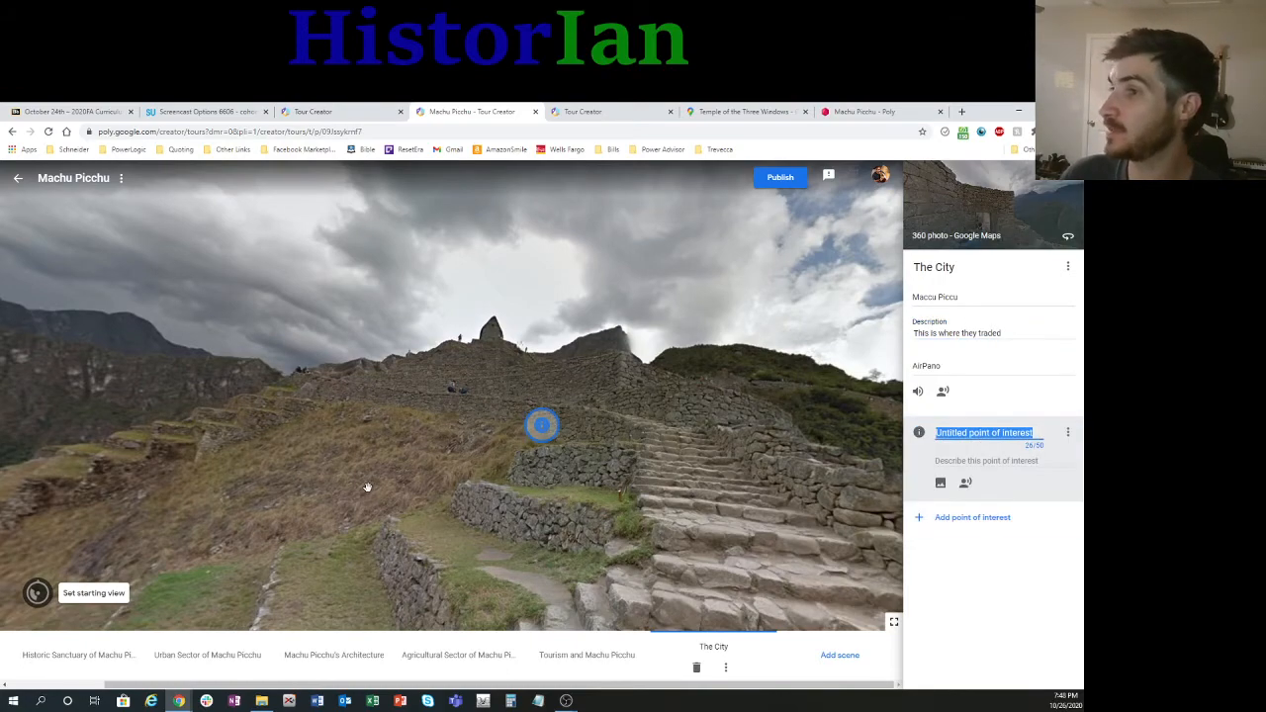
pyautogui.moveTo(367, 486)
pyautogui.mouseDown()
pyautogui.moveTo(560, 458)
pyautogui.moveTo(576, 420)
pyautogui.moveTo(362, 488)
pyautogui.moveTo(396, 478)
pyautogui.mouseUp()
pyautogui.moveTo(566, 431)
pyautogui.mouseDown()
pyautogui.moveTo(165, 525)
pyautogui.moveTo(455, 441)
pyautogui.moveTo(518, 347)
pyautogui.moveTo(507, 337)
pyautogui.mouseUp()
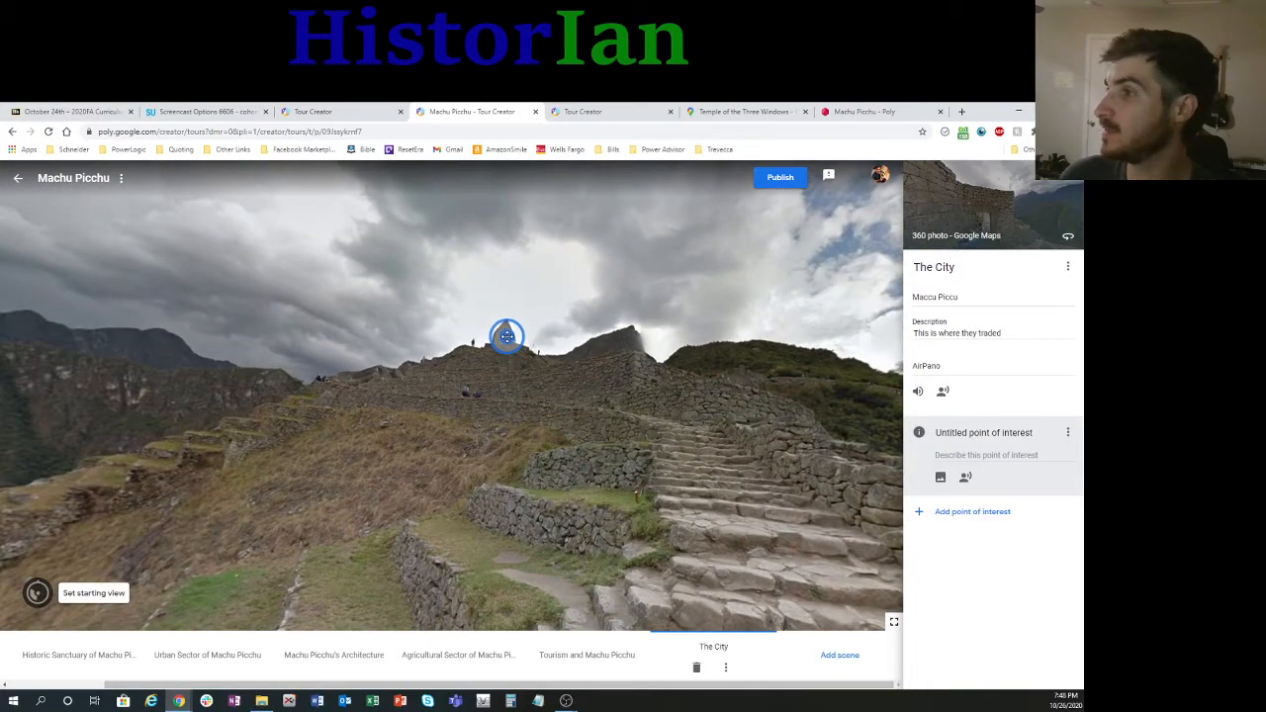
# Step: Describe the new point of interest as "This is where they went to the bathroom."
pyautogui.click(985, 453)
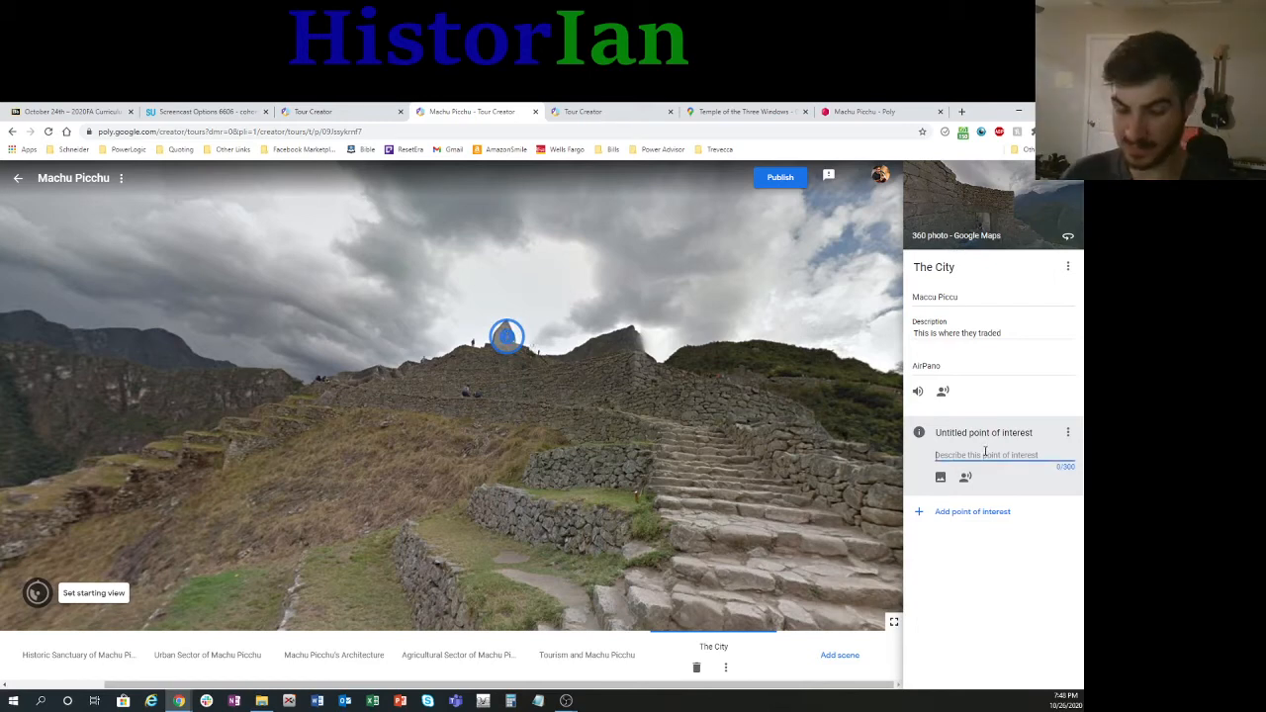
pyautogui.write('This is where they went to the')
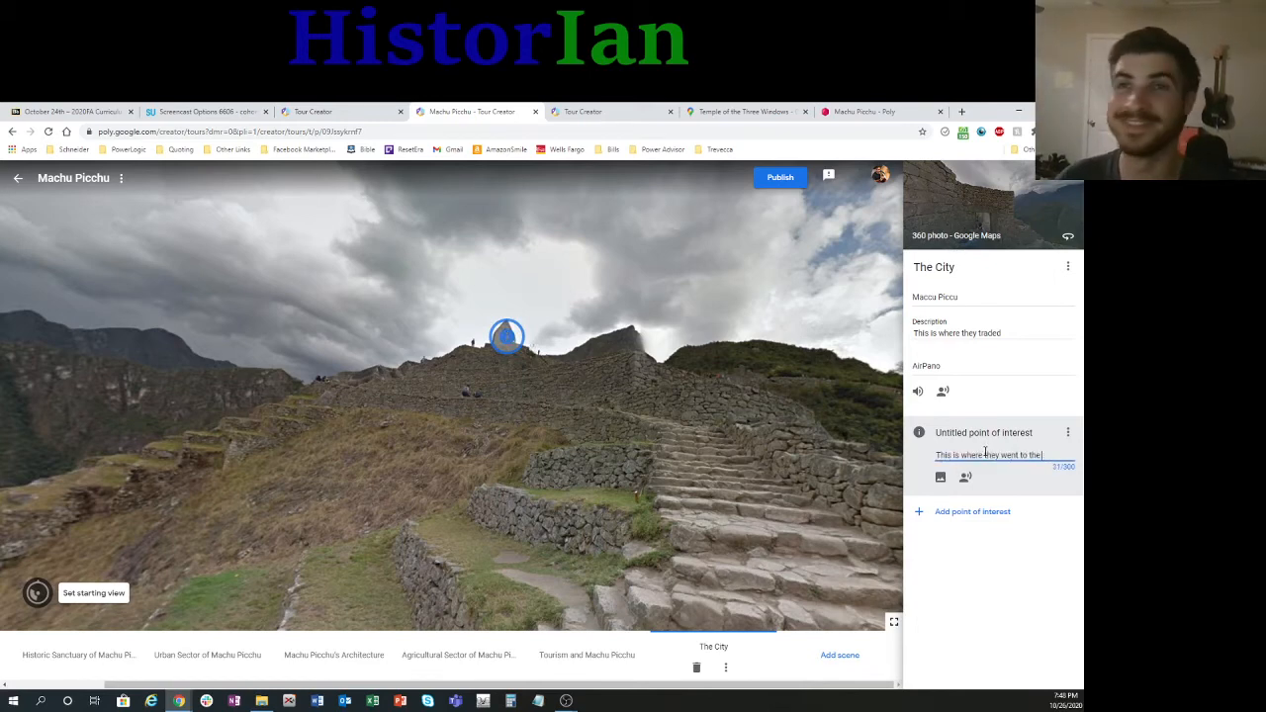
pyautogui.write(' bathroom')
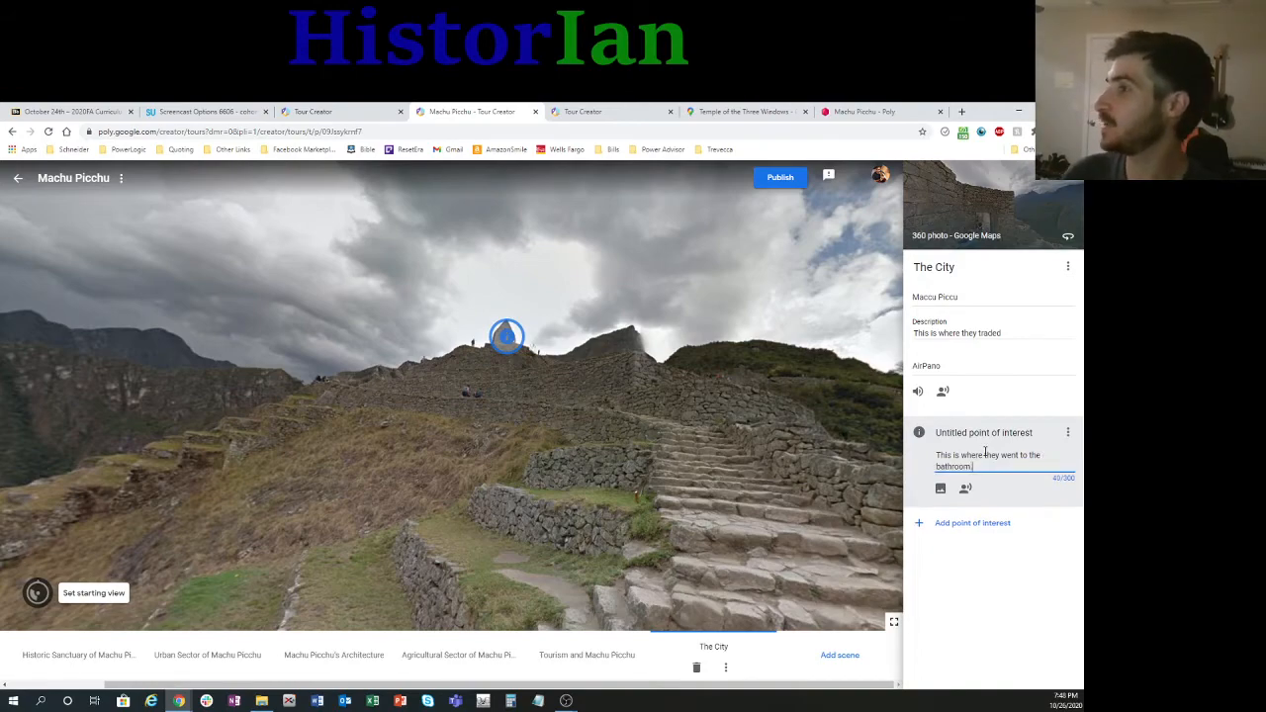
pyautogui.write('.')
pyautogui.click(817, 267)
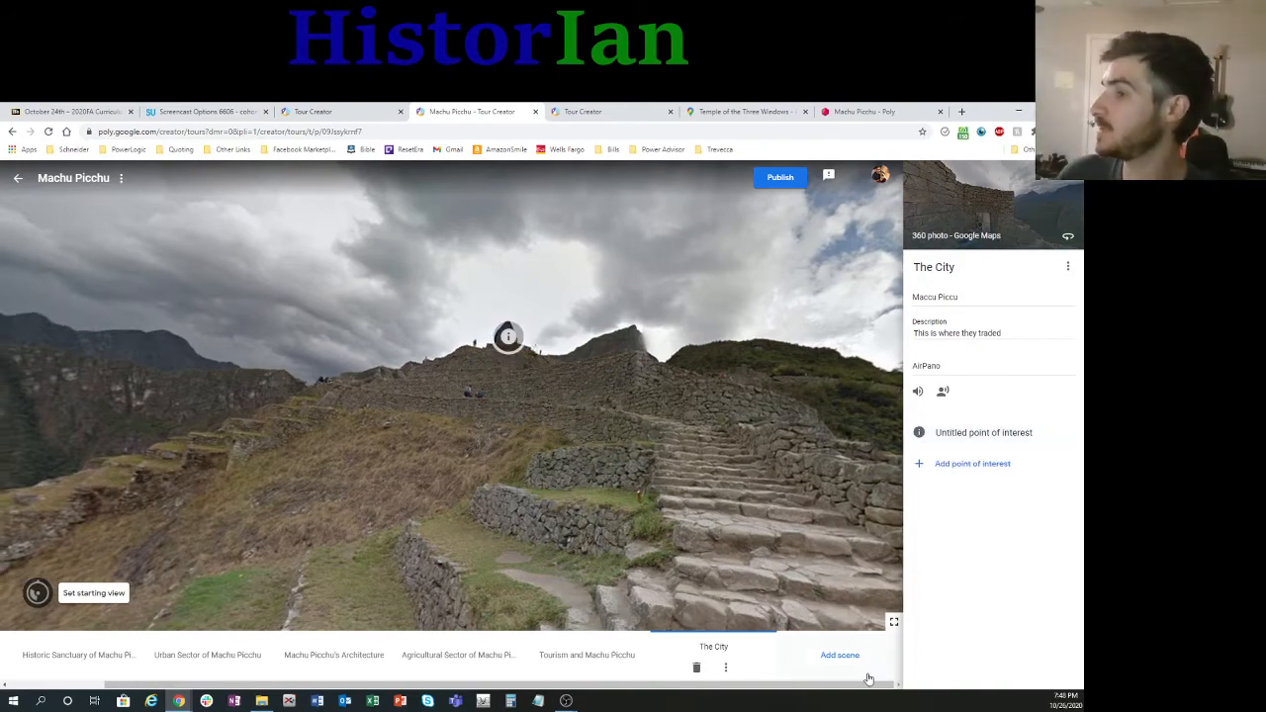
# Step: Publish the Machu Picchu tour with Public visibility and copy its share link
pyautogui.click(789, 182)
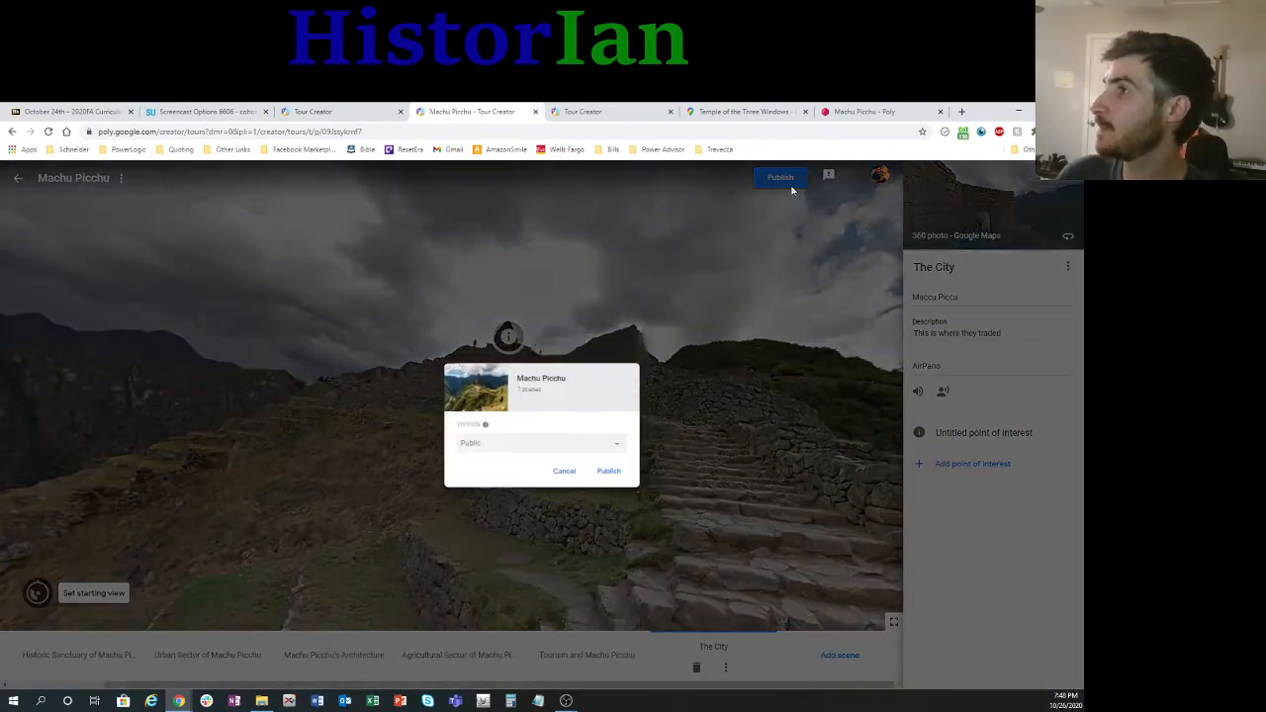
pyautogui.click(604, 476)
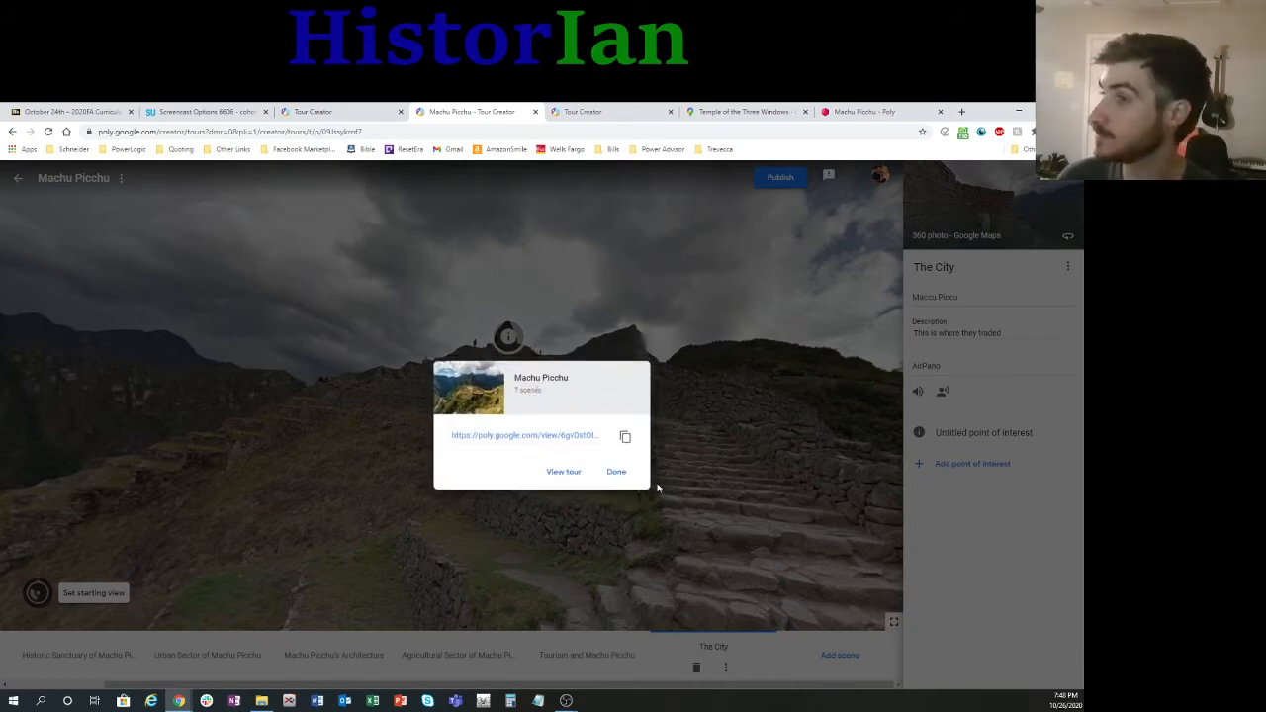
pyautogui.click(578, 437)
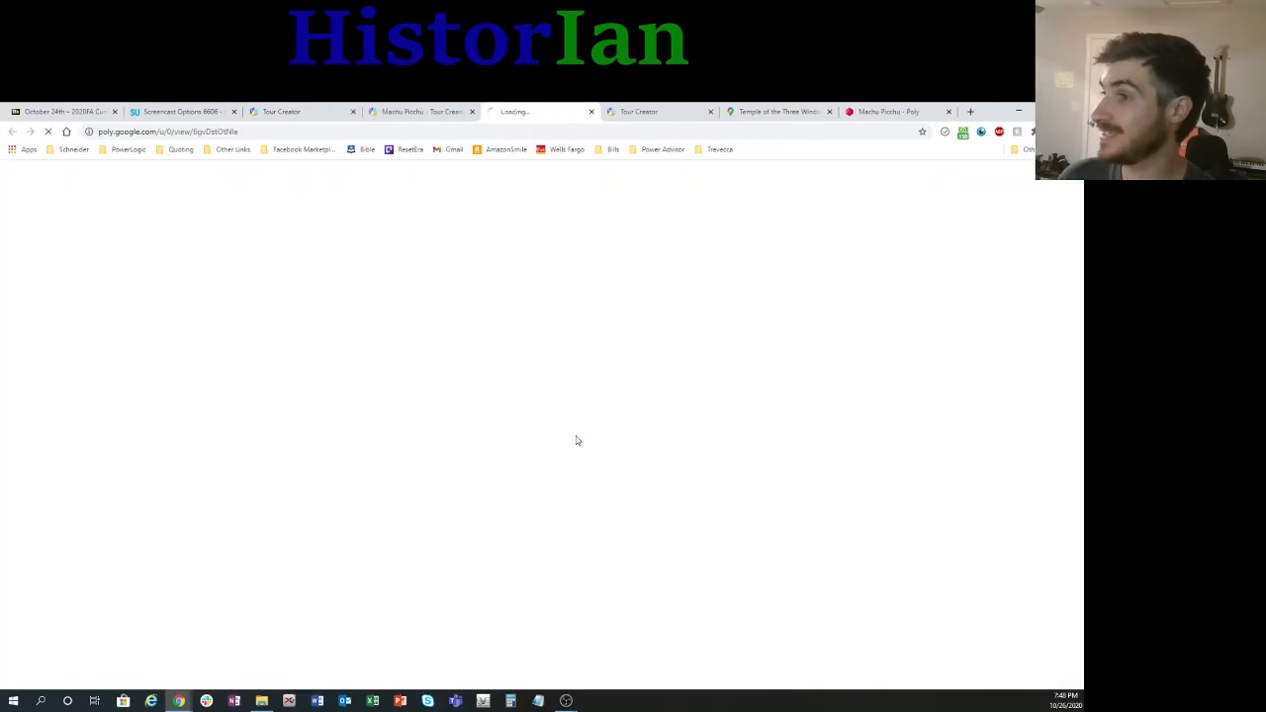
pyautogui.hotkey('ctrl', 'shift', 'Tab')
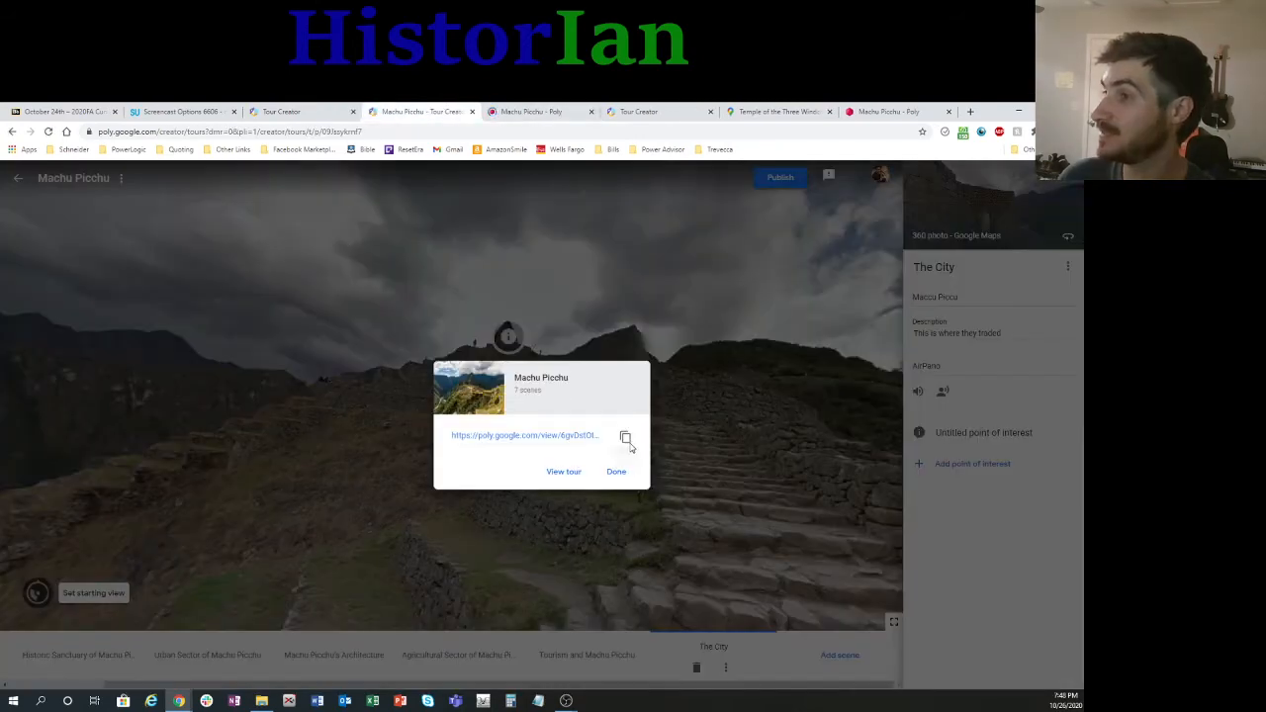
pyautogui.click(627, 440)
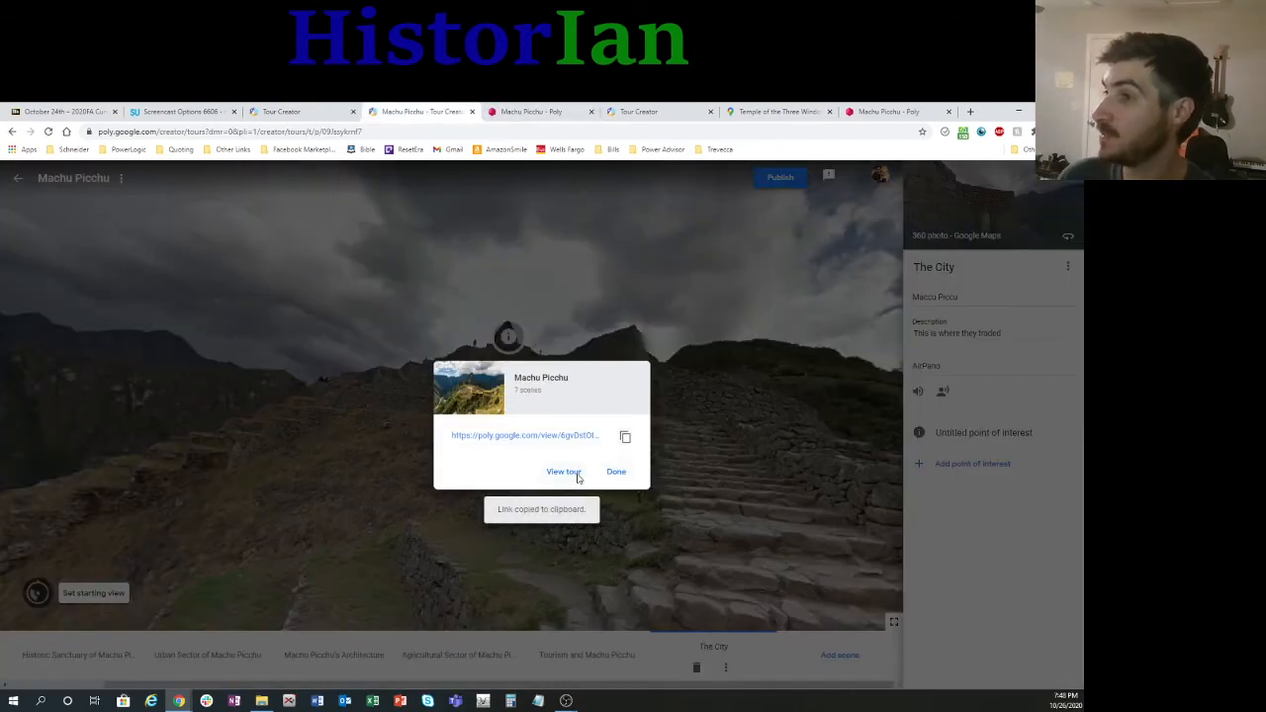
# Step: View the published tour in full screen and open the Machu Picchu Ruins point of interest in the first scene
pyautogui.click(563, 472)
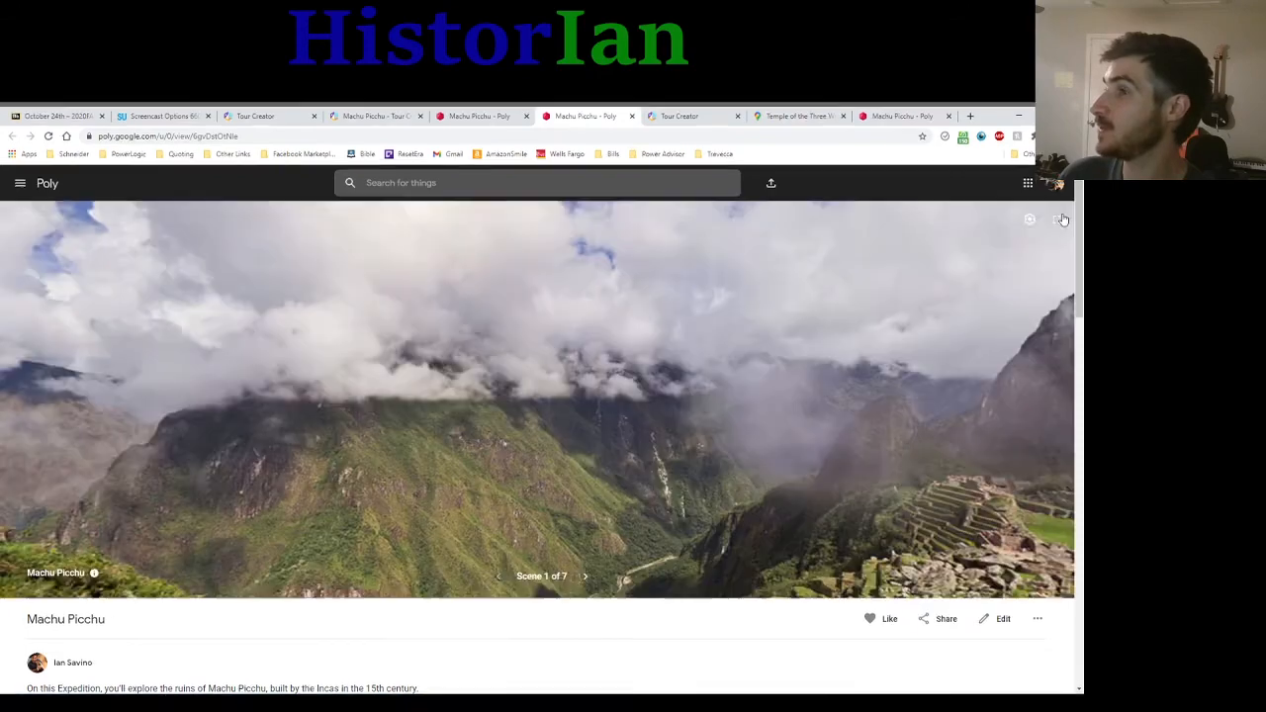
pyautogui.click(1058, 214)
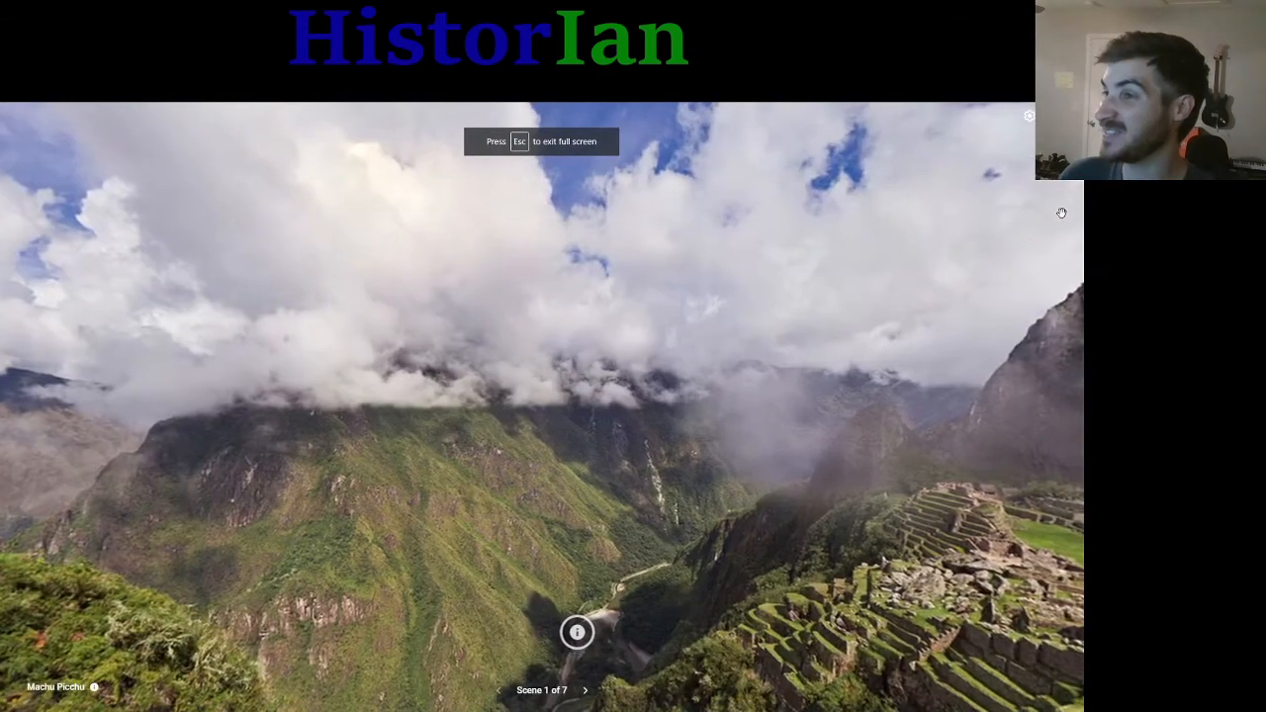
pyautogui.moveTo(687, 559); pyautogui.dragTo(588, 511)
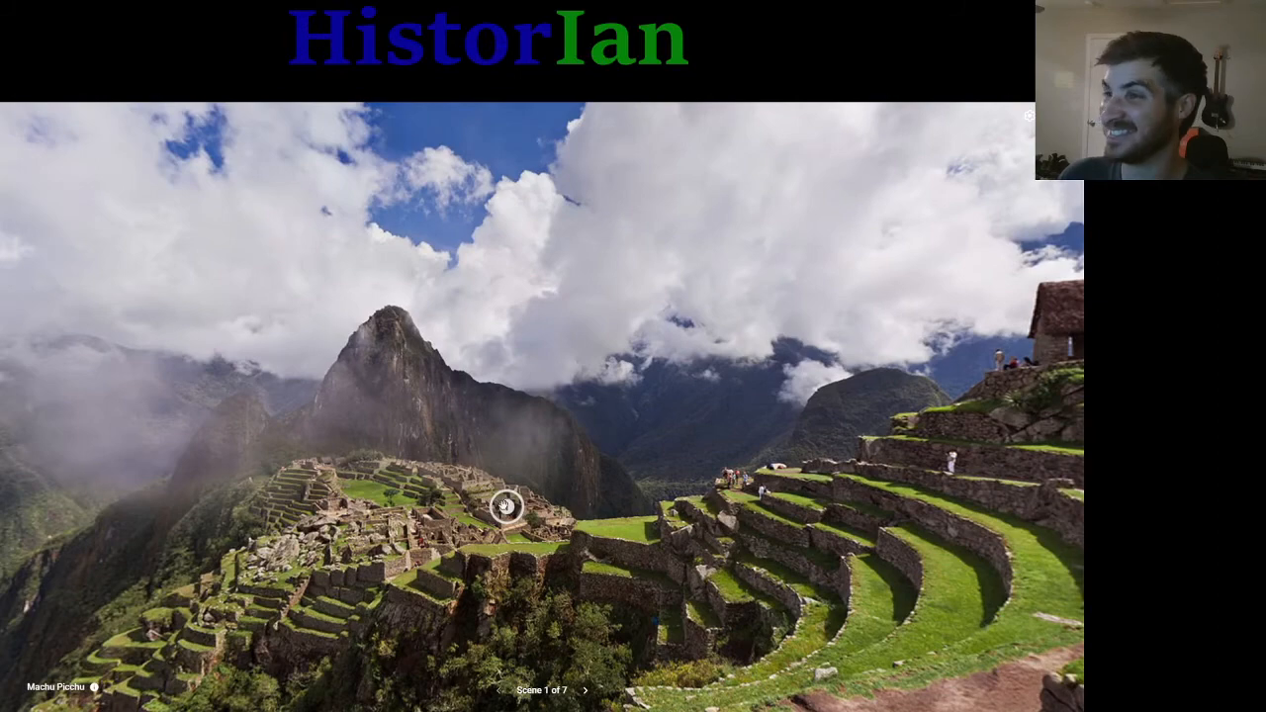
pyautogui.click(505, 506)
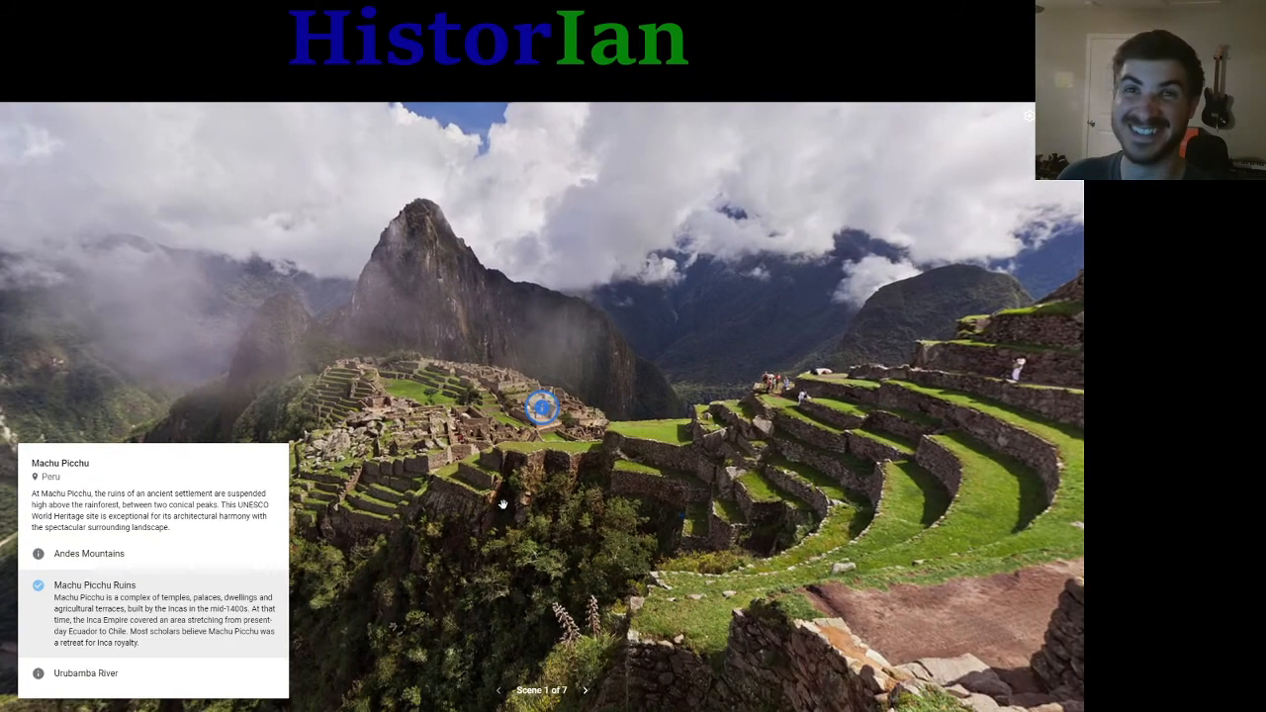
# Step: Advance through the published tour to its last scene, The City, and reload that scene by stepping back and forward once
pyautogui.click(584, 691)
pyautogui.click(584, 691)
pyautogui.click(584, 693)
pyautogui.click(584, 691)
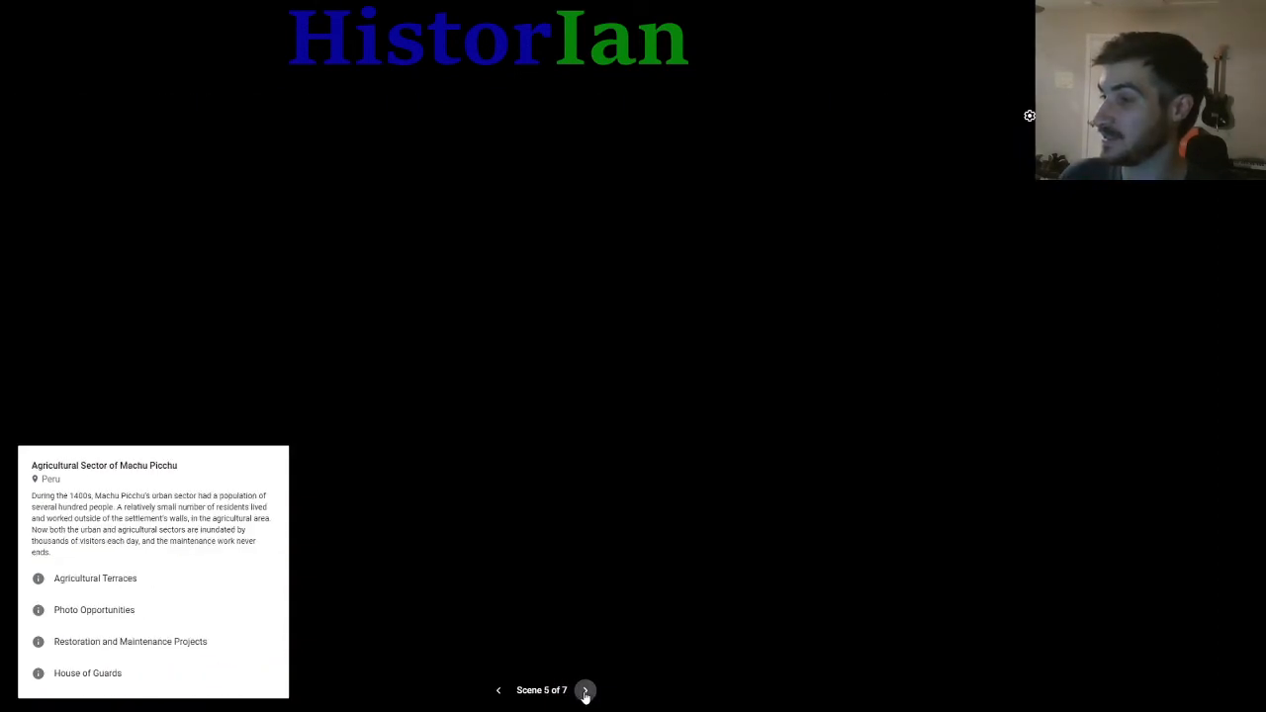
pyautogui.click(585, 690)
pyautogui.click(585, 691)
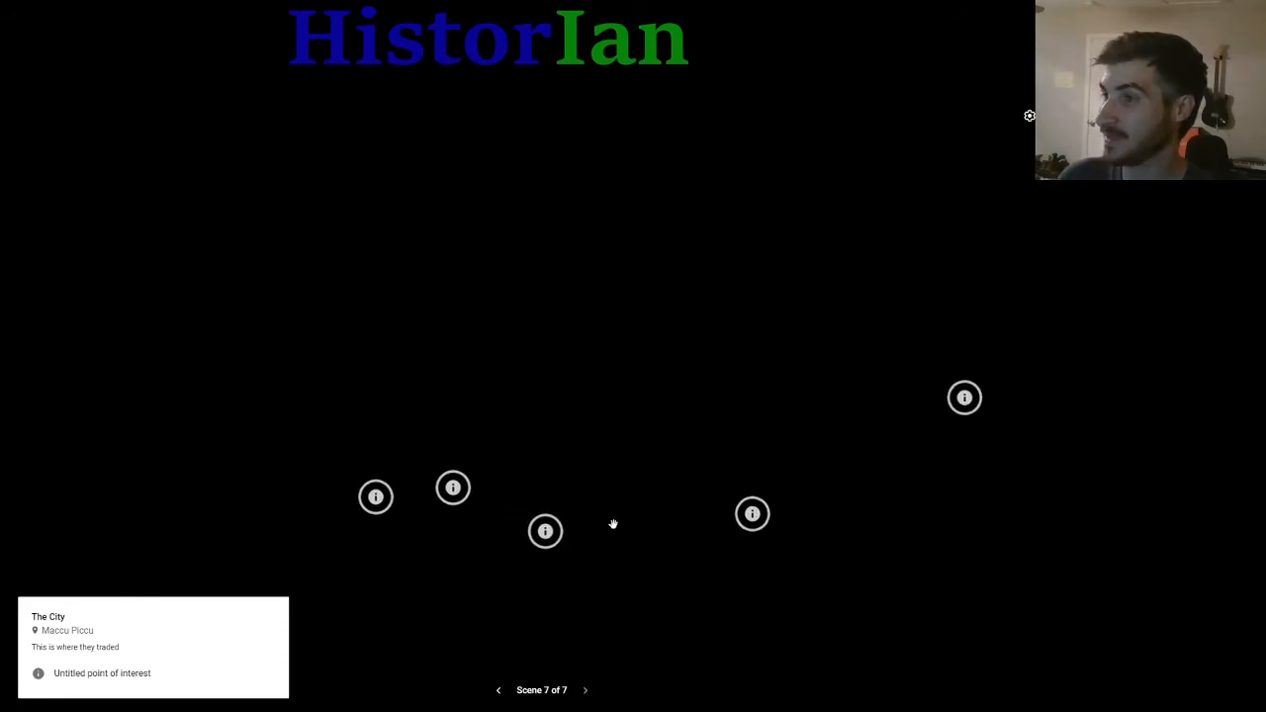
pyautogui.moveTo(613, 522); pyautogui.dragTo(523, 456)
pyautogui.moveTo(477, 495); pyautogui.dragTo(583, 528)
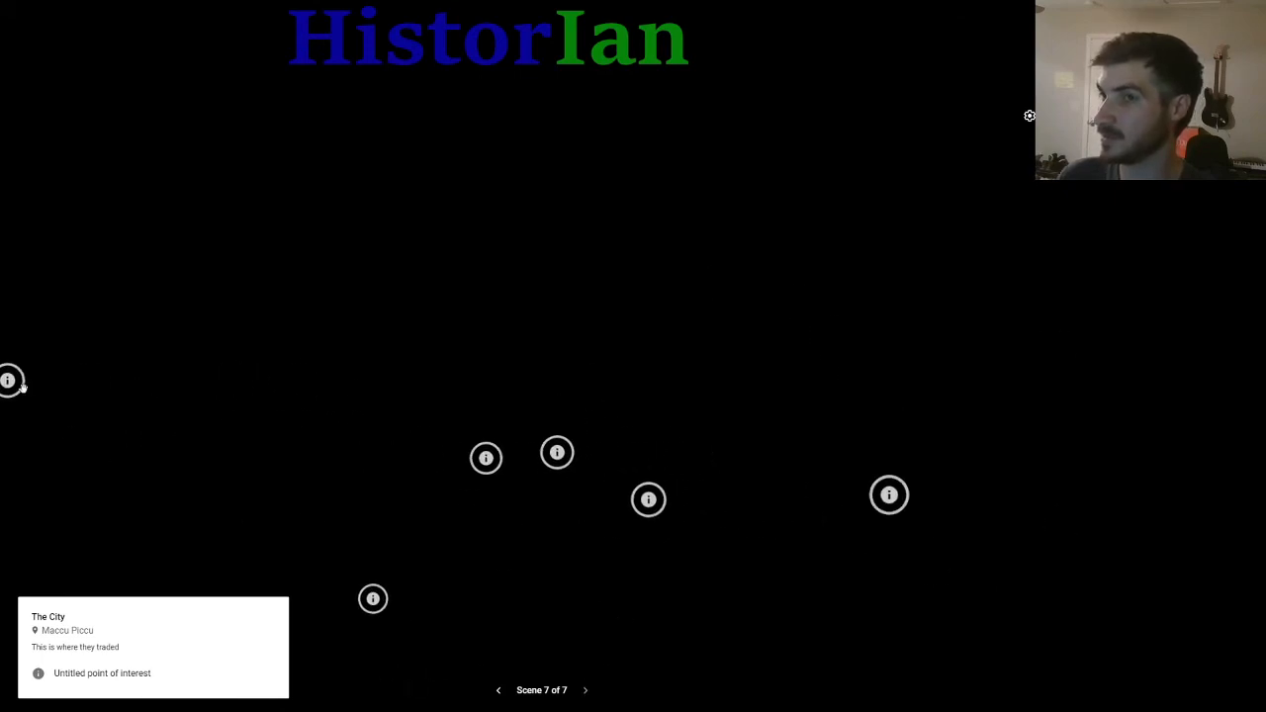
pyautogui.click(499, 690)
pyautogui.click(585, 691)
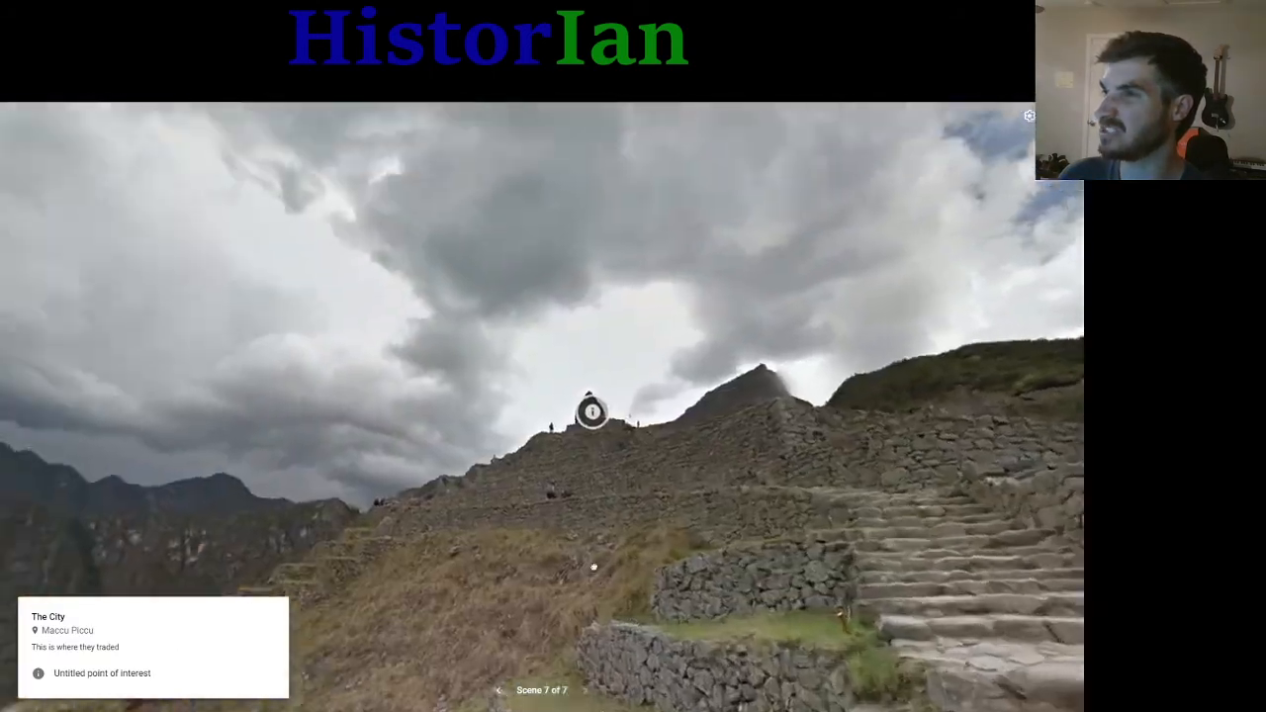
# Step: Look around The City panorama and open the point of interest on the ridge
pyautogui.moveTo(594, 567); pyautogui.dragTo(635, 482)
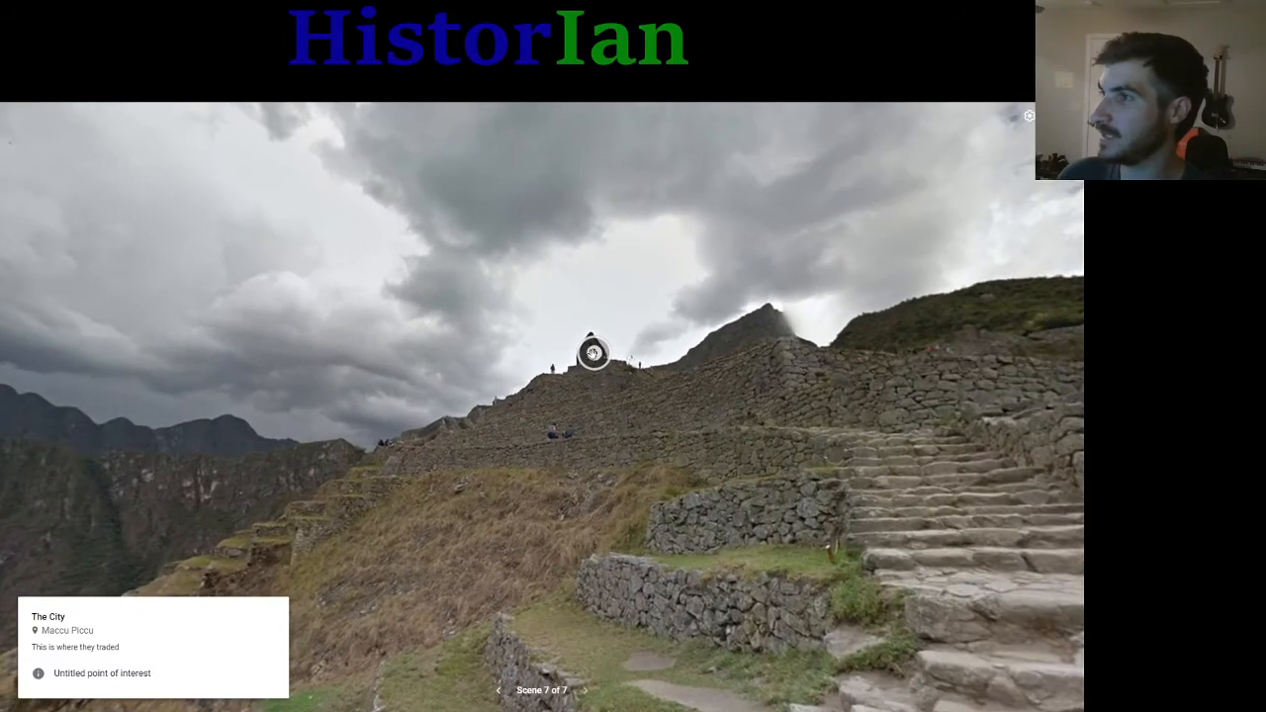
pyautogui.click(594, 353)
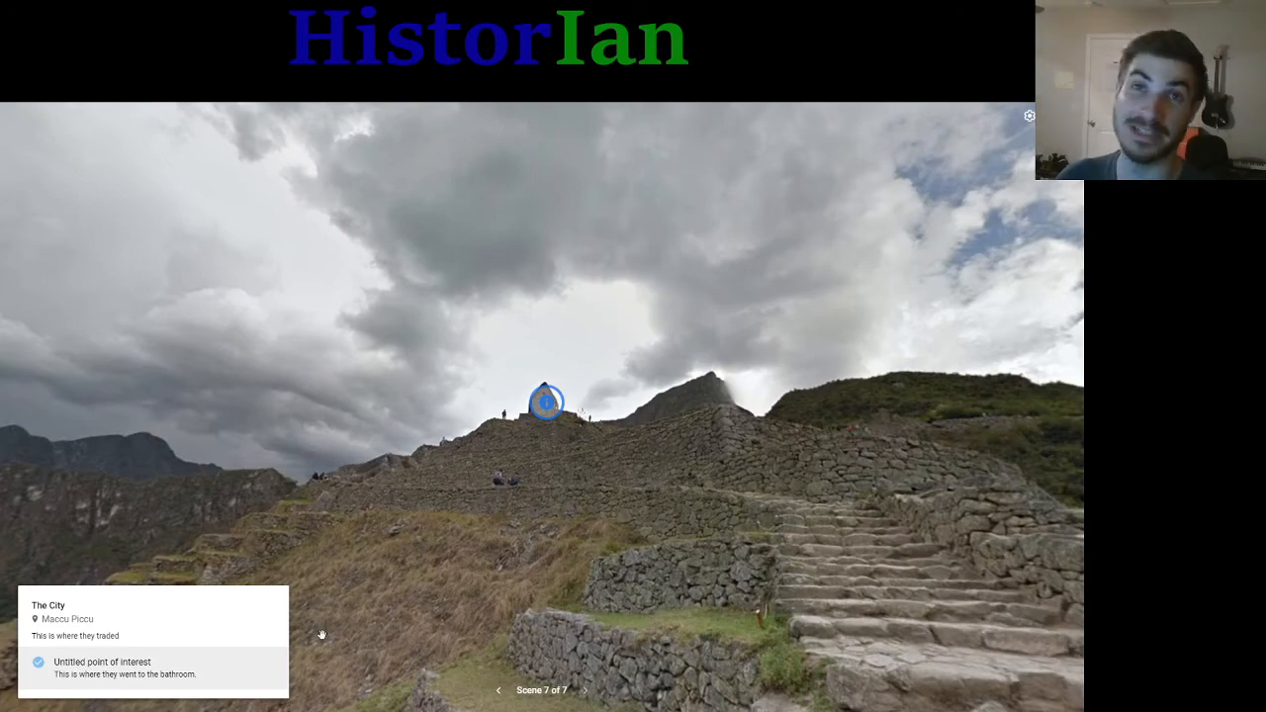
pyautogui.moveTo(546, 550); pyautogui.dragTo(345, 508)
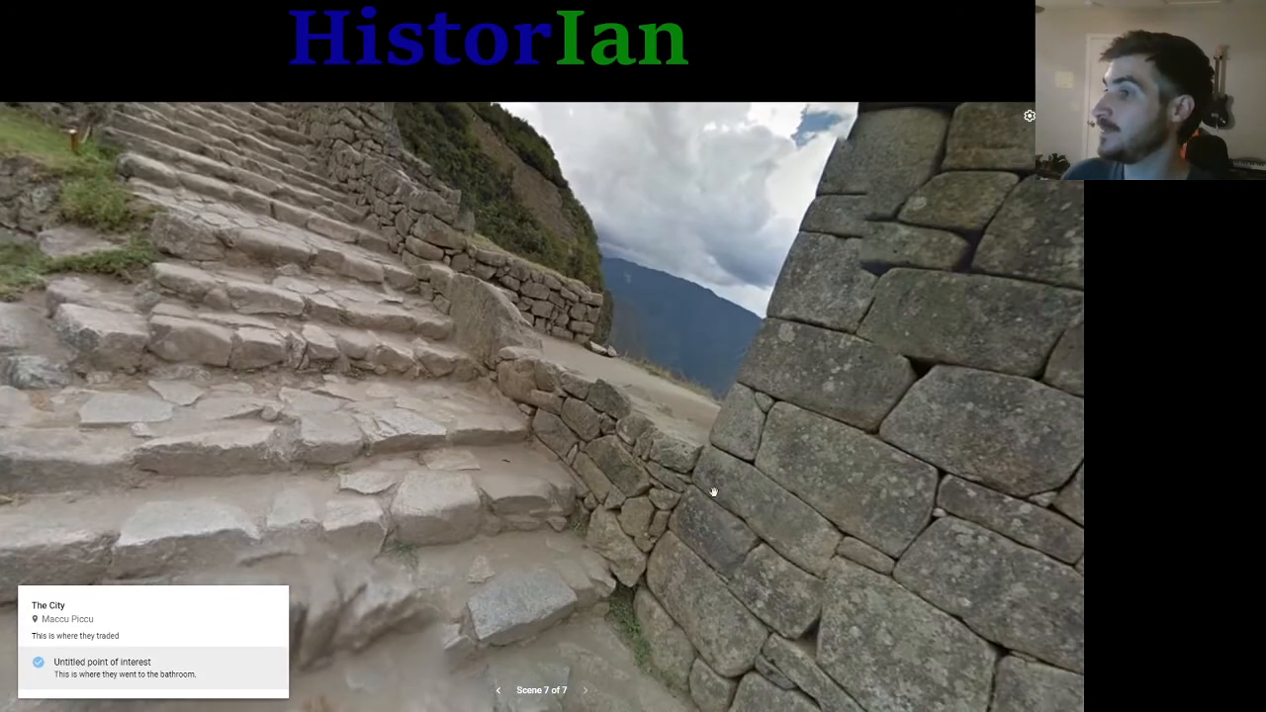
pyautogui.moveTo(712, 492); pyautogui.dragTo(266, 548)
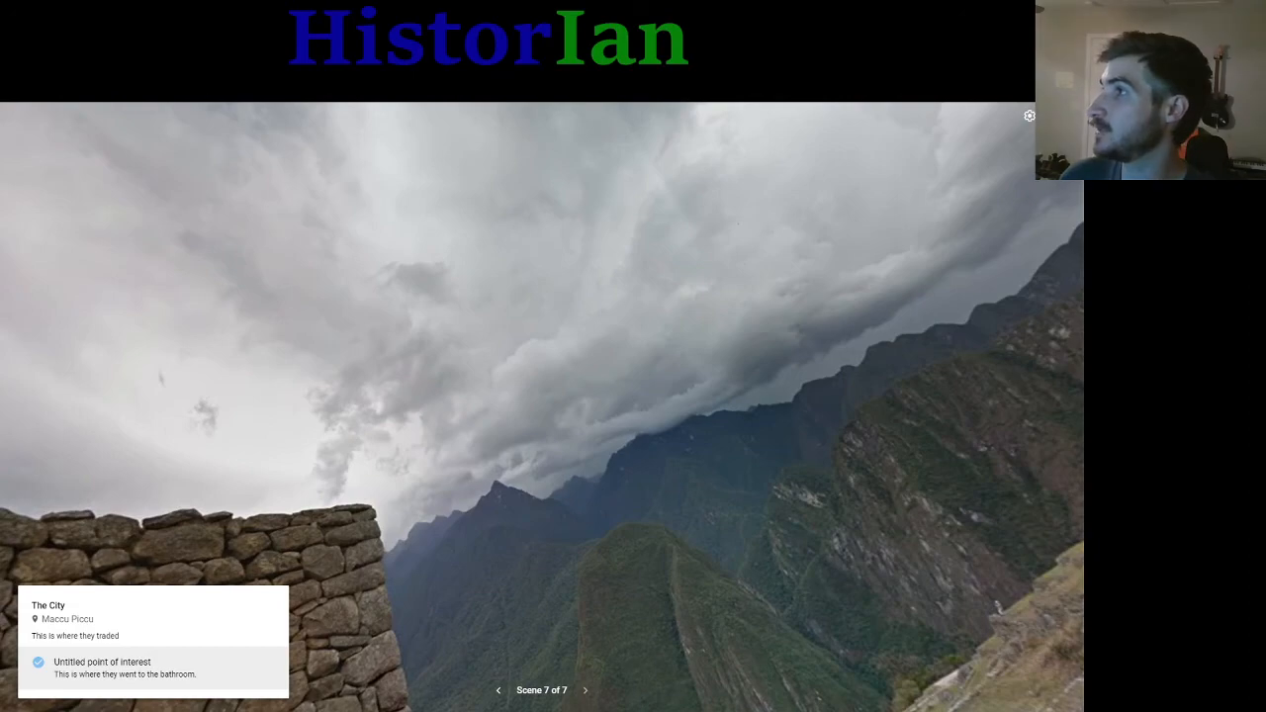
# Step: Leave full screen and review the published tour's page with its description, credits and suggested tours
pyautogui.press('Escape')
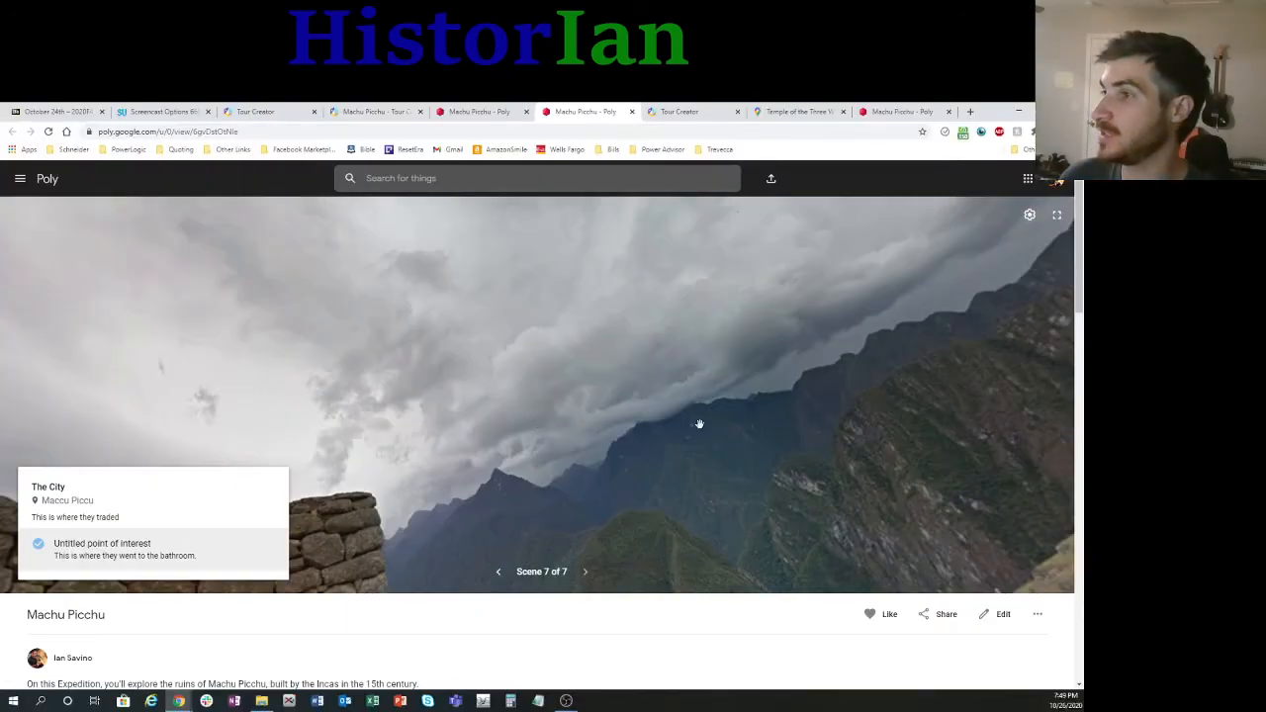
pyautogui.moveTo(698, 422); pyautogui.dragTo(669, 368)
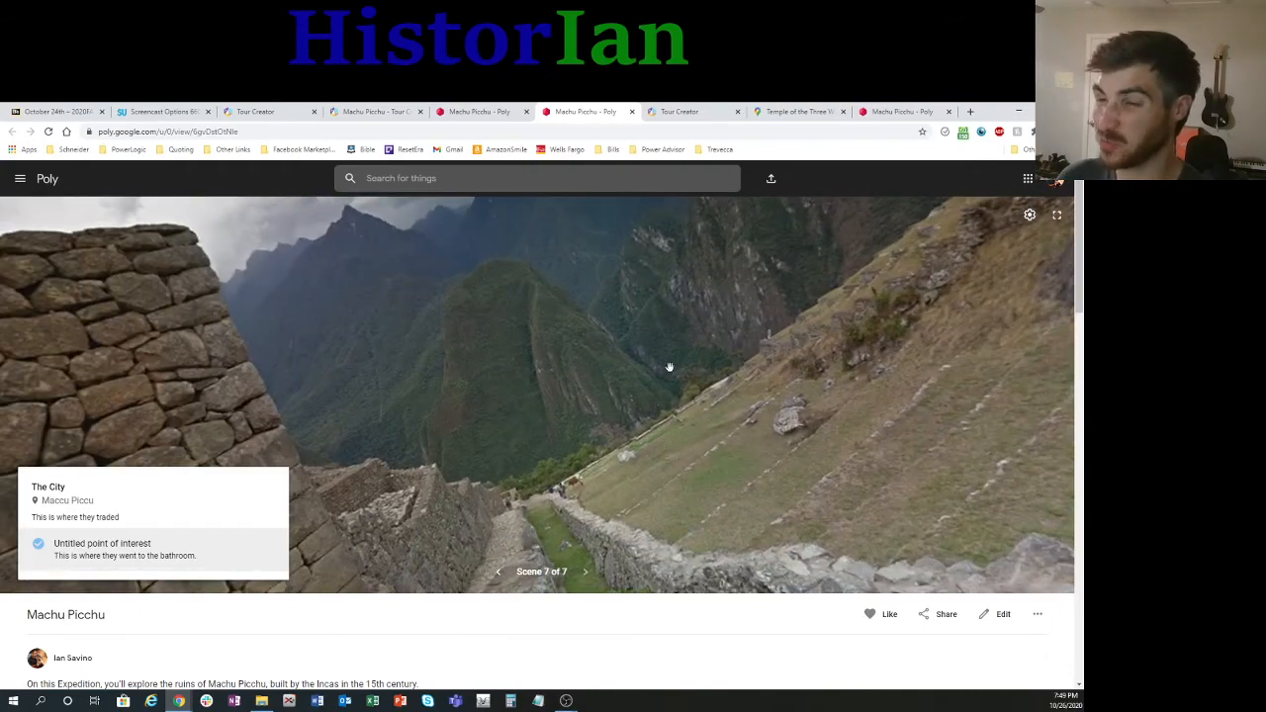
pyautogui.scroll(-3, 470, 618)
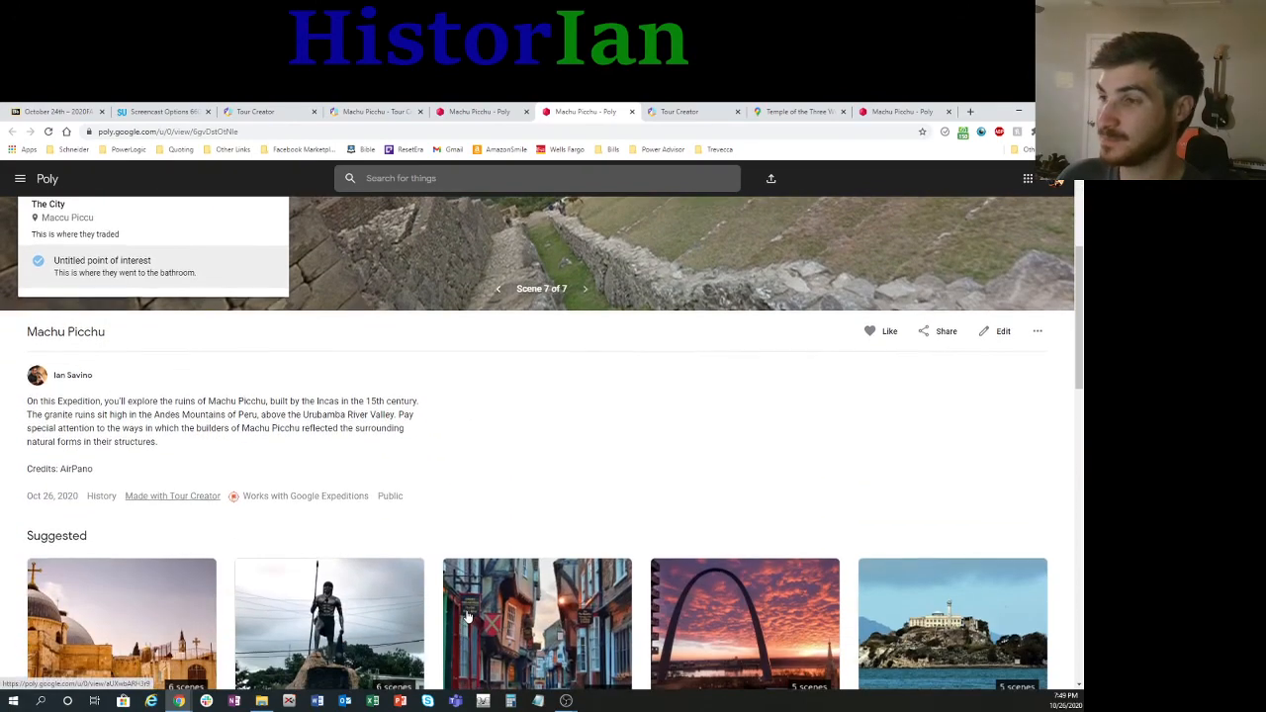
pyautogui.scroll(-1, 470, 618)
pyautogui.scroll(4, 876, 271)
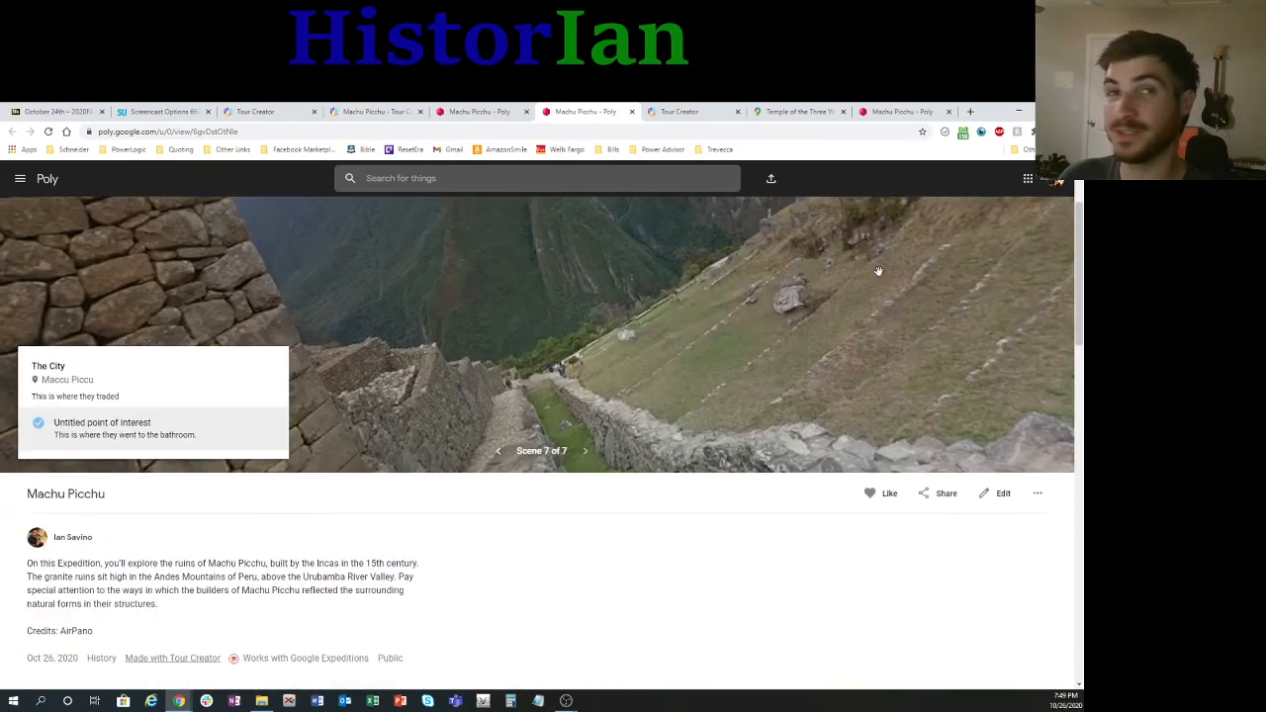